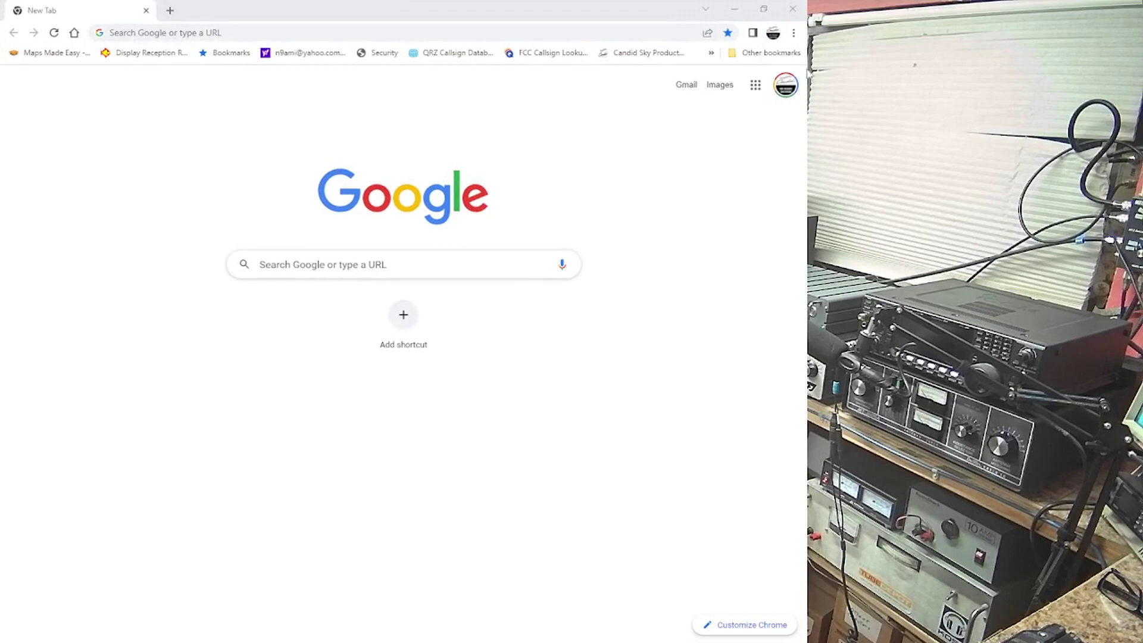
Open a new Chrome tab showing the Google search page.
{"action": "left_click", "coordinate": [325, 264]}
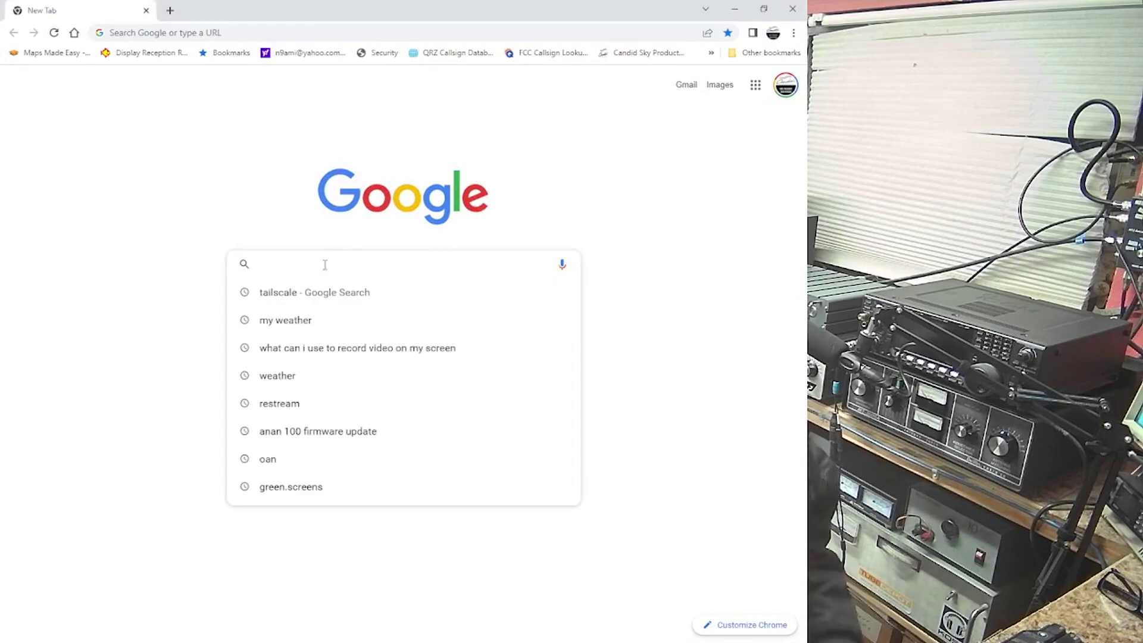
Search Google for tailscale, open tailscale.com and scroll through the homepage back to the top.
{"action": "left_click", "coordinate": [292, 301]}
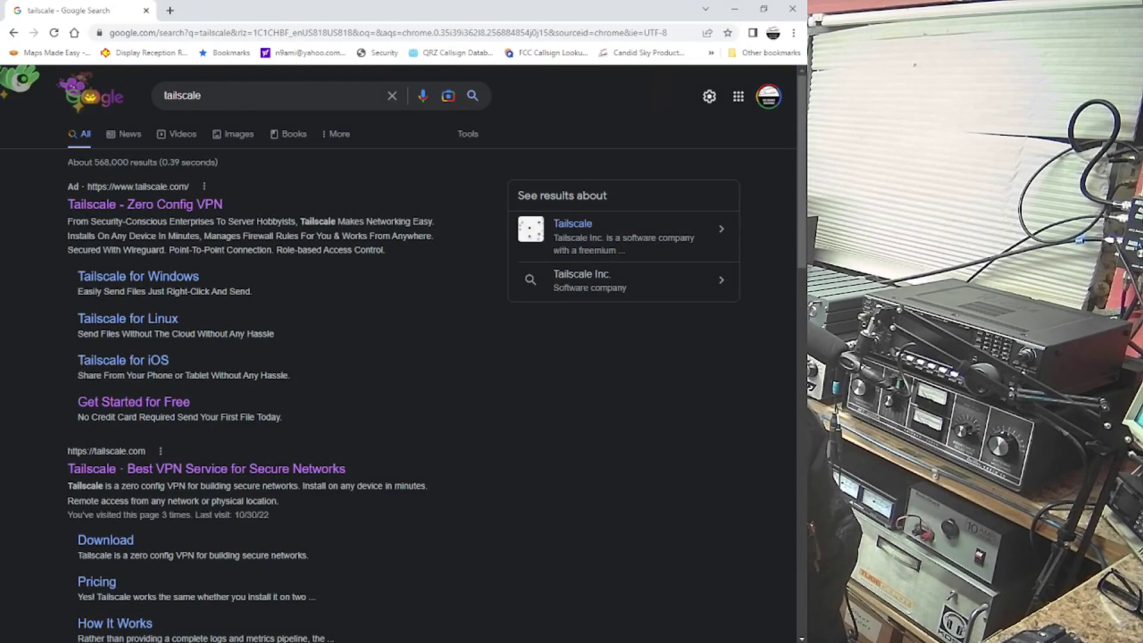
{"action": "left_click", "coordinate": [308, 475]}
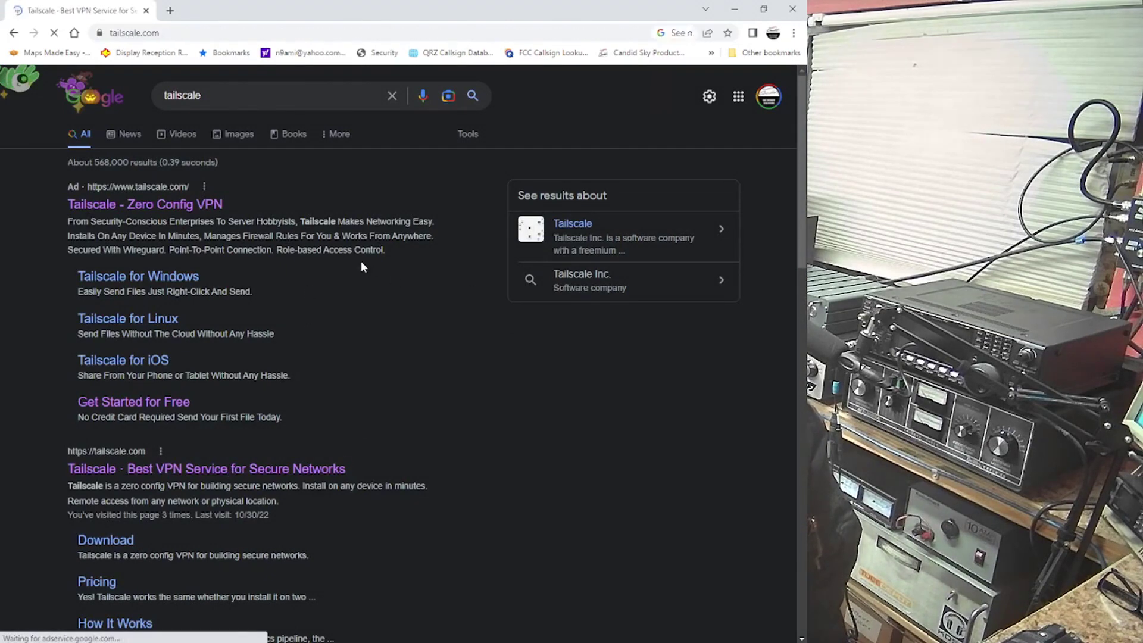
{"action": "scroll", "coordinate": [397, 241], "scroll_direction": "down", "scroll_amount": 9}
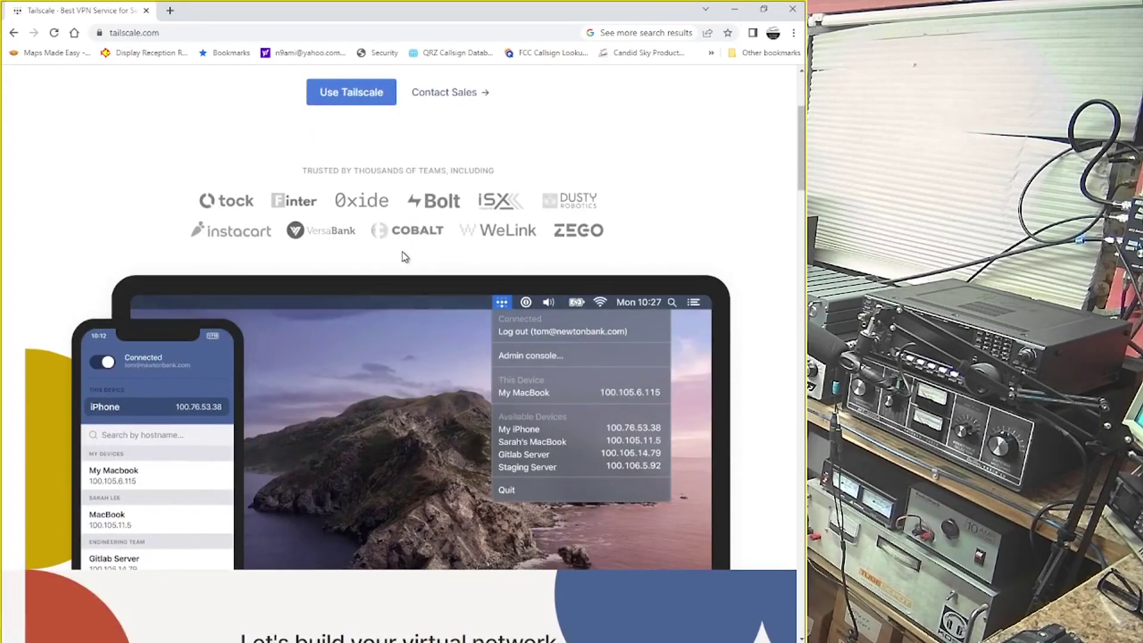
{"action": "scroll", "coordinate": [404, 256], "scroll_direction": "down", "scroll_amount": 8}
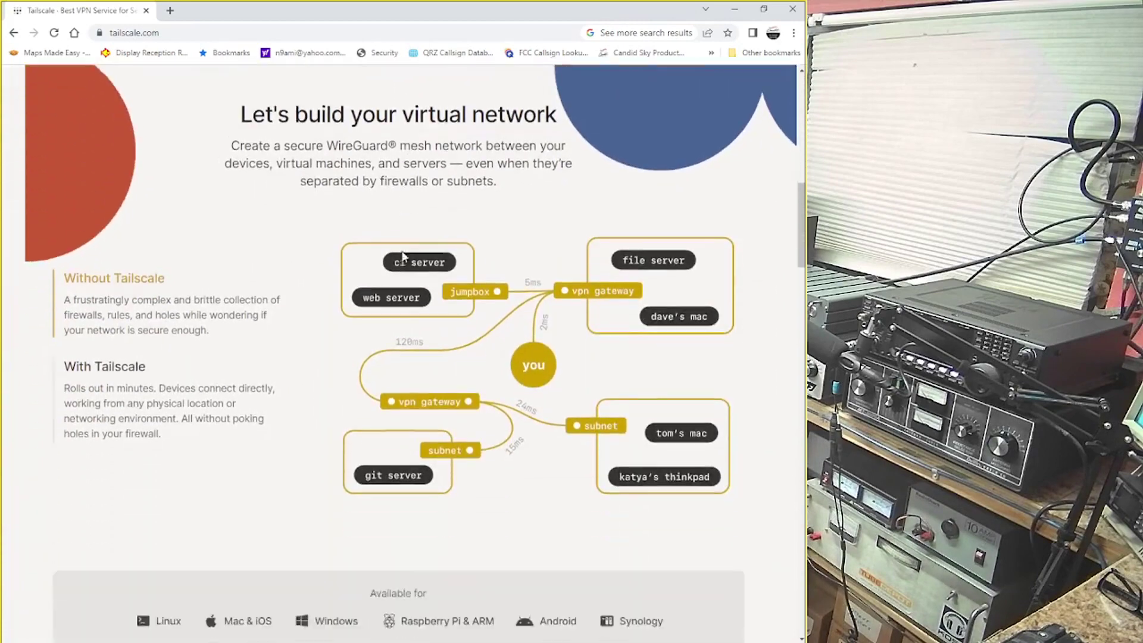
{"action": "scroll", "coordinate": [403, 256], "scroll_direction": "down", "scroll_amount": 2}
{"action": "scroll", "coordinate": [403, 256], "scroll_direction": "up", "scroll_amount": 3}
{"action": "scroll", "coordinate": [402, 257], "scroll_direction": "down", "scroll_amount": 2}
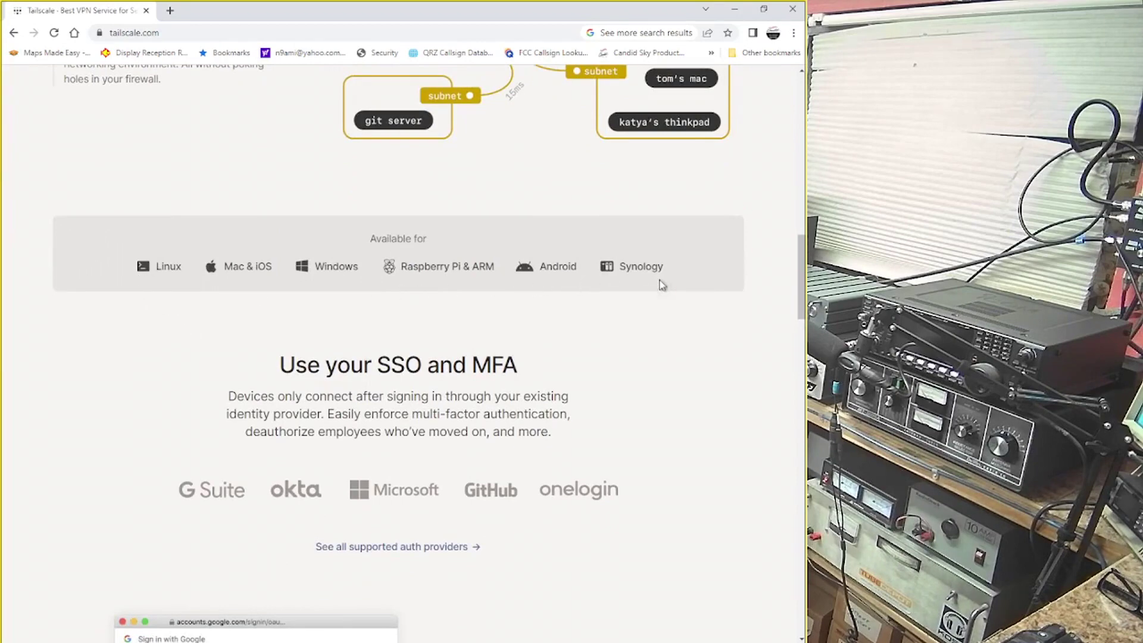
{"action": "scroll", "coordinate": [438, 371], "scroll_direction": "down", "scroll_amount": 8}
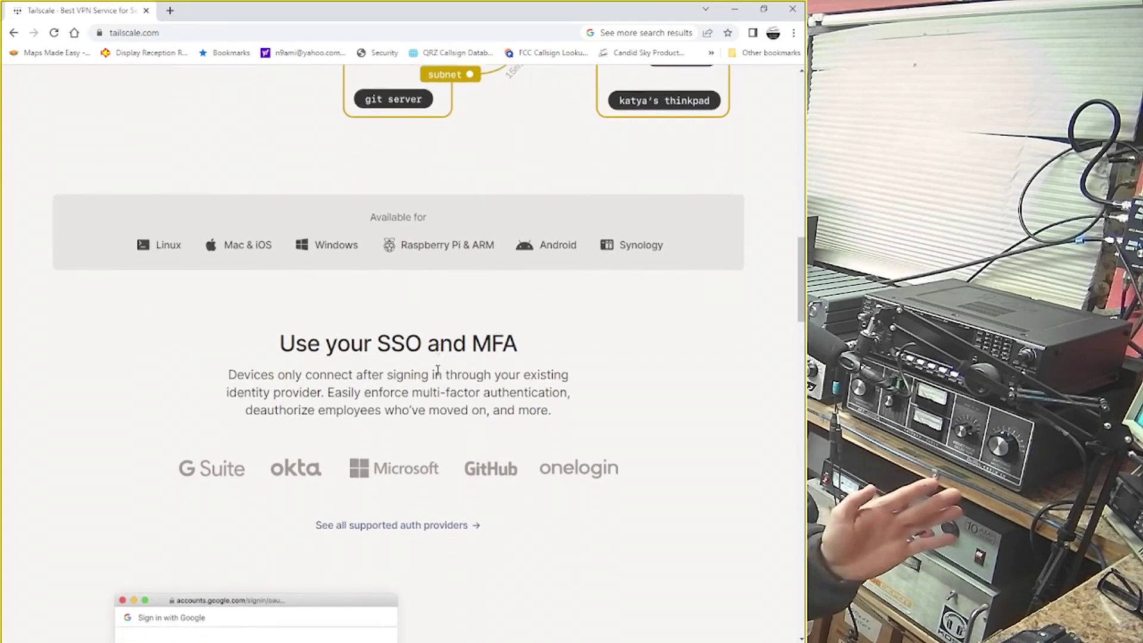
{"action": "scroll", "coordinate": [438, 374], "scroll_direction": "down", "scroll_amount": 13}
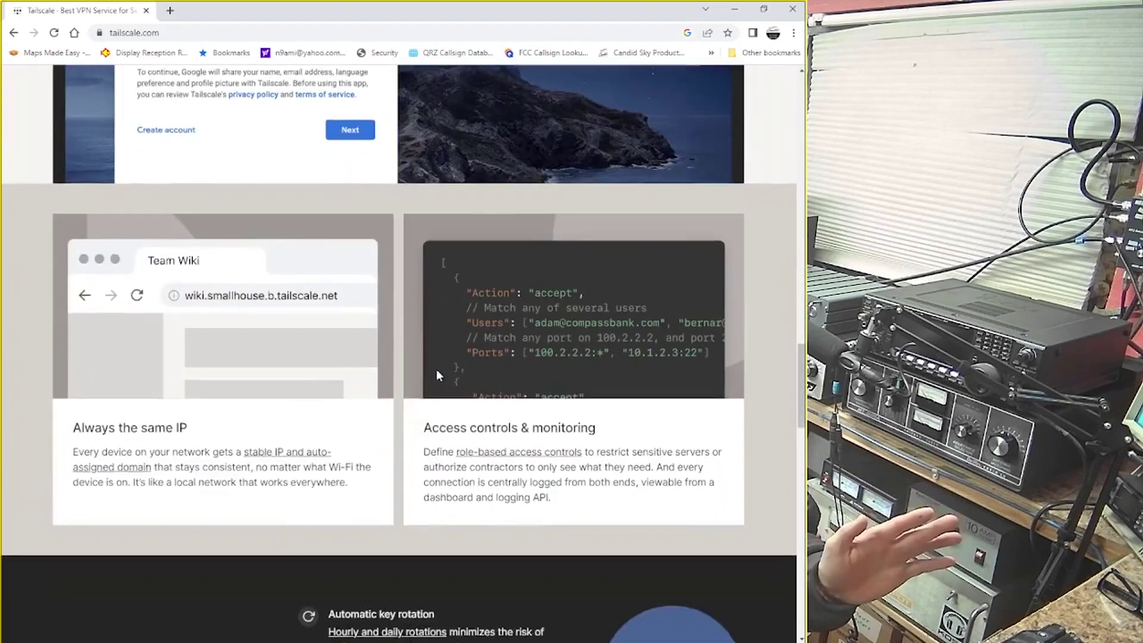
{"action": "scroll", "coordinate": [439, 375], "scroll_direction": "down", "scroll_amount": 4}
{"action": "scroll", "coordinate": [439, 375], "scroll_direction": "up", "scroll_amount": 15}
{"action": "scroll", "coordinate": [438, 374], "scroll_direction": "up", "scroll_amount": 20}
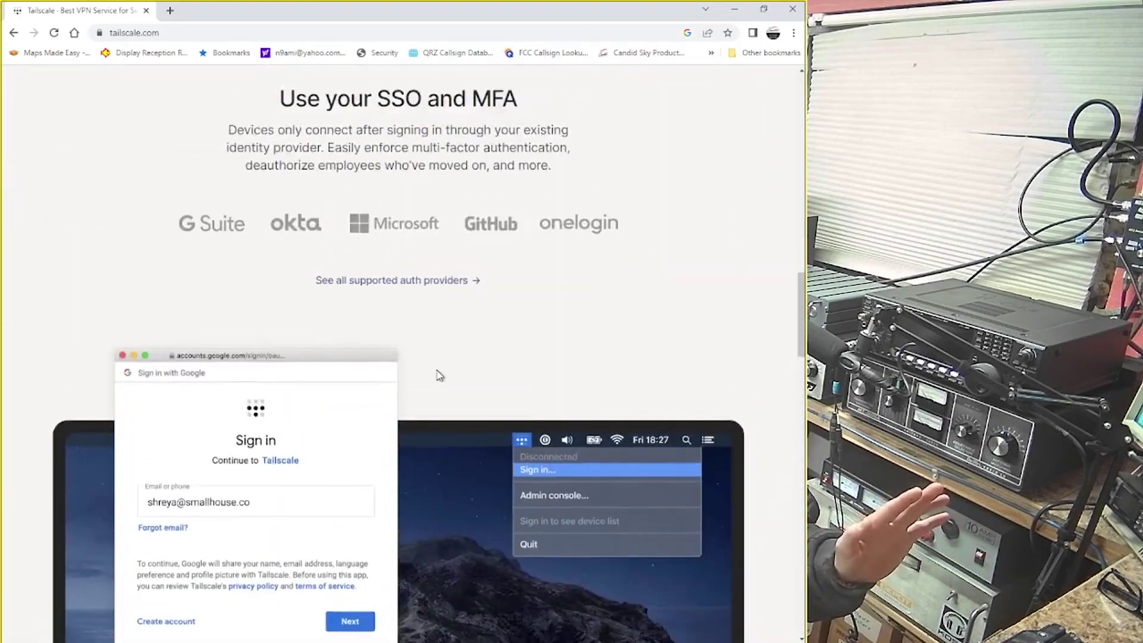
{"action": "scroll", "coordinate": [438, 374], "scroll_direction": "up", "scroll_amount": 4}
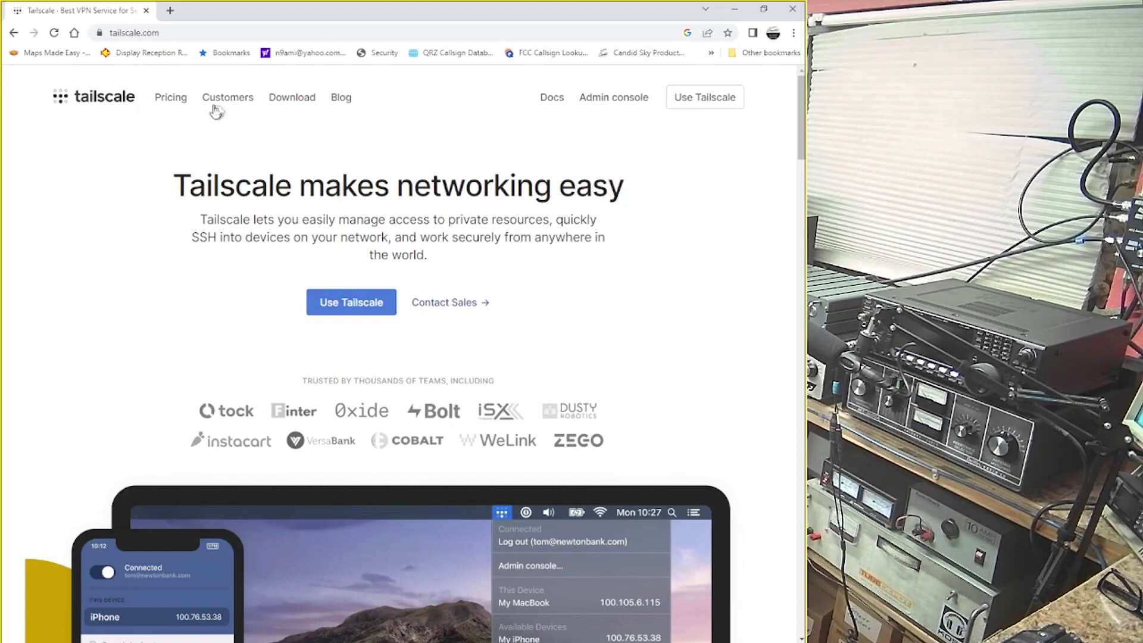
Go to Tailscale's Download page and scroll through the Windows installer section.
{"action": "left_click", "coordinate": [293, 100]}
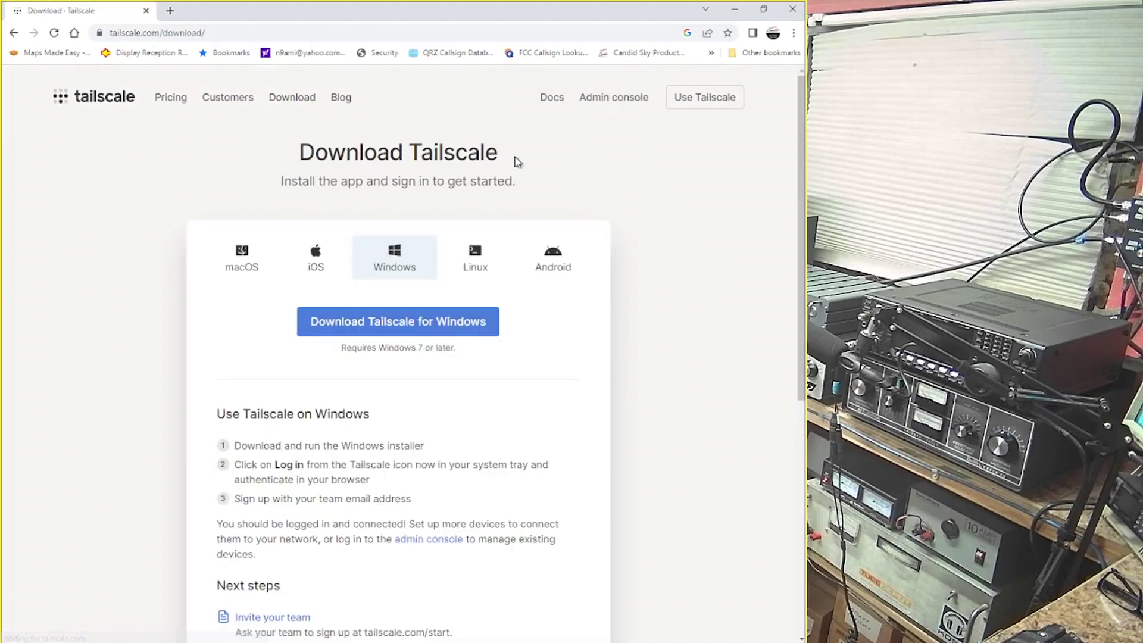
{"action": "scroll", "coordinate": [423, 358], "scroll_direction": "down", "scroll_amount": 1}
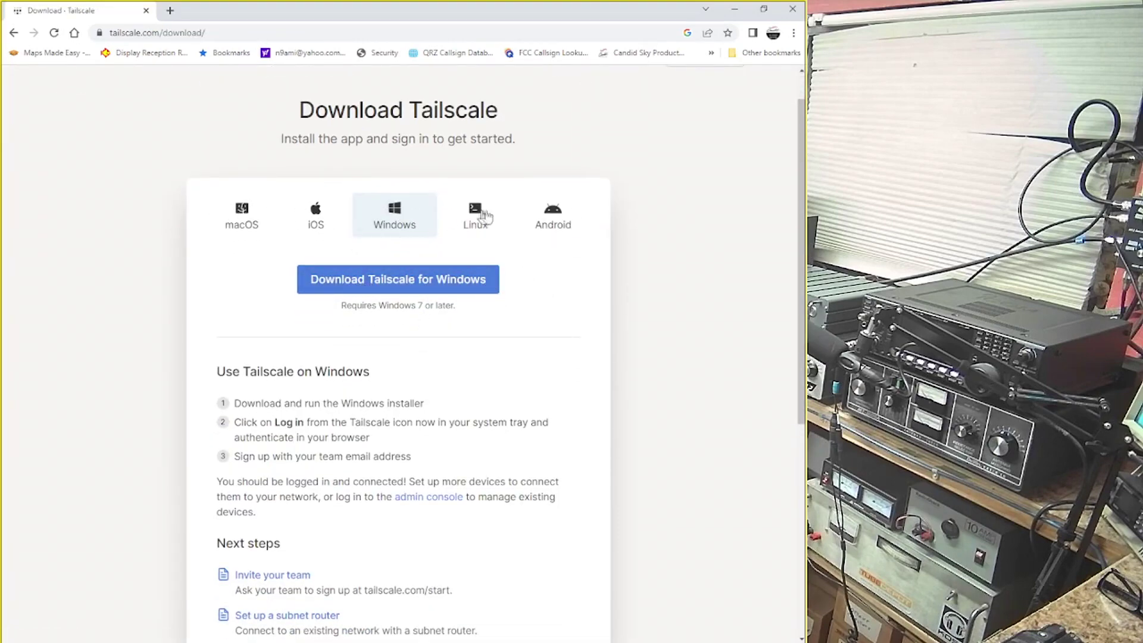
{"action": "scroll", "coordinate": [609, 268], "scroll_direction": "down", "scroll_amount": 1}
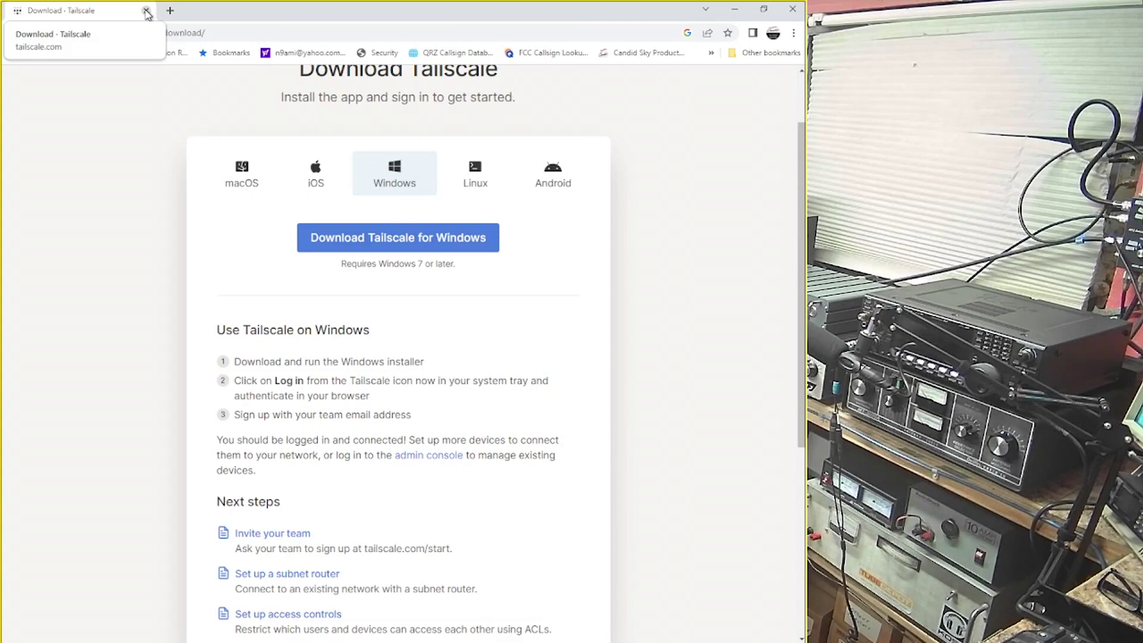
Close Chrome and launch AnyDesk from its desktop shortcut.
{"action": "left_click", "coordinate": [147, 12]}
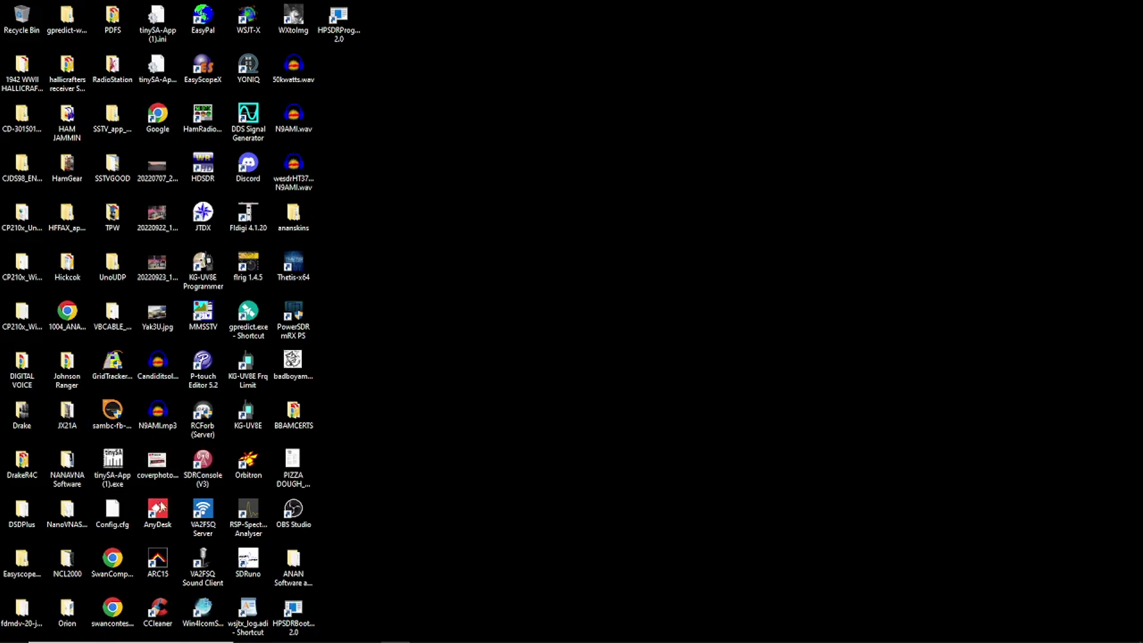
{"action": "double_click", "coordinate": [158, 515]}
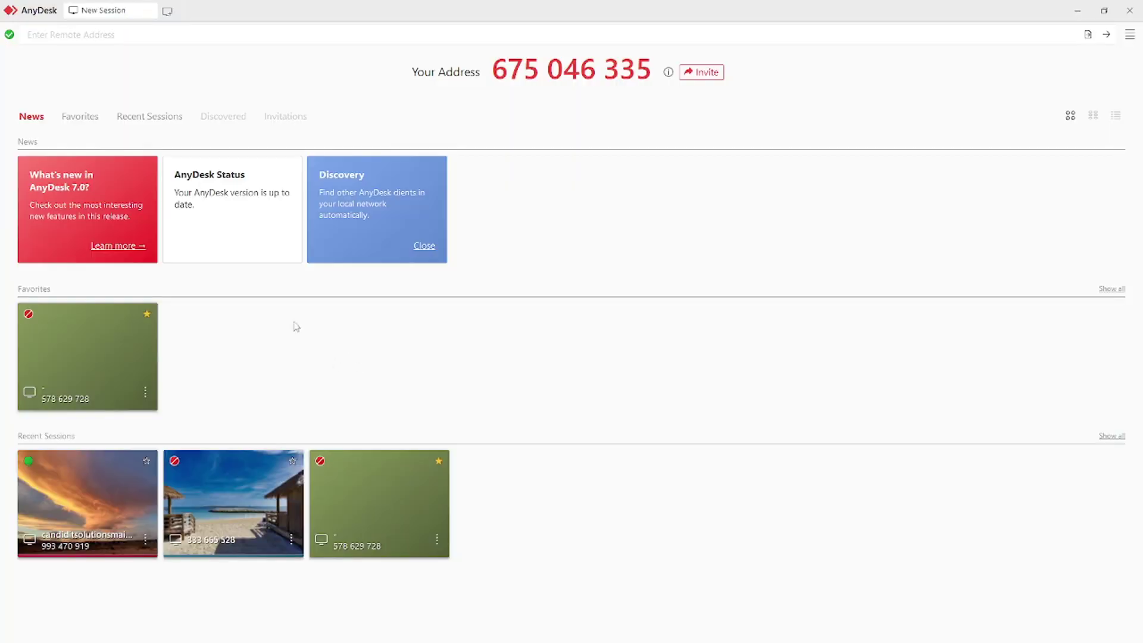
Connect to the recent remote computer with its access password and reveal the hidden tray icons.
{"action": "left_click", "coordinate": [105, 510]}
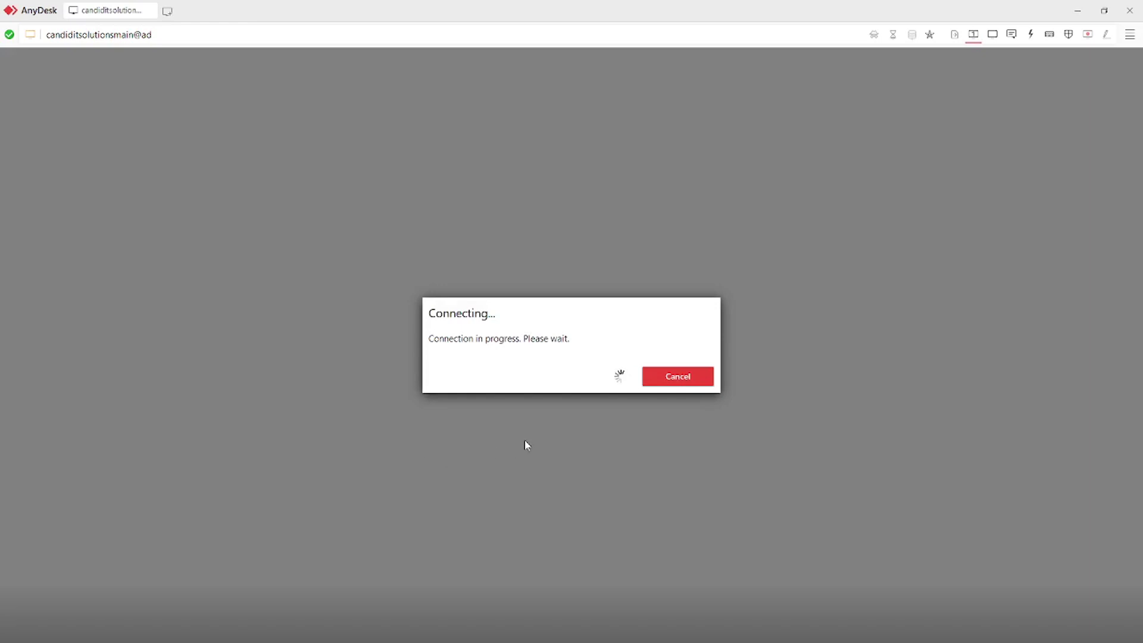
{"action": "type", "text": "****"}
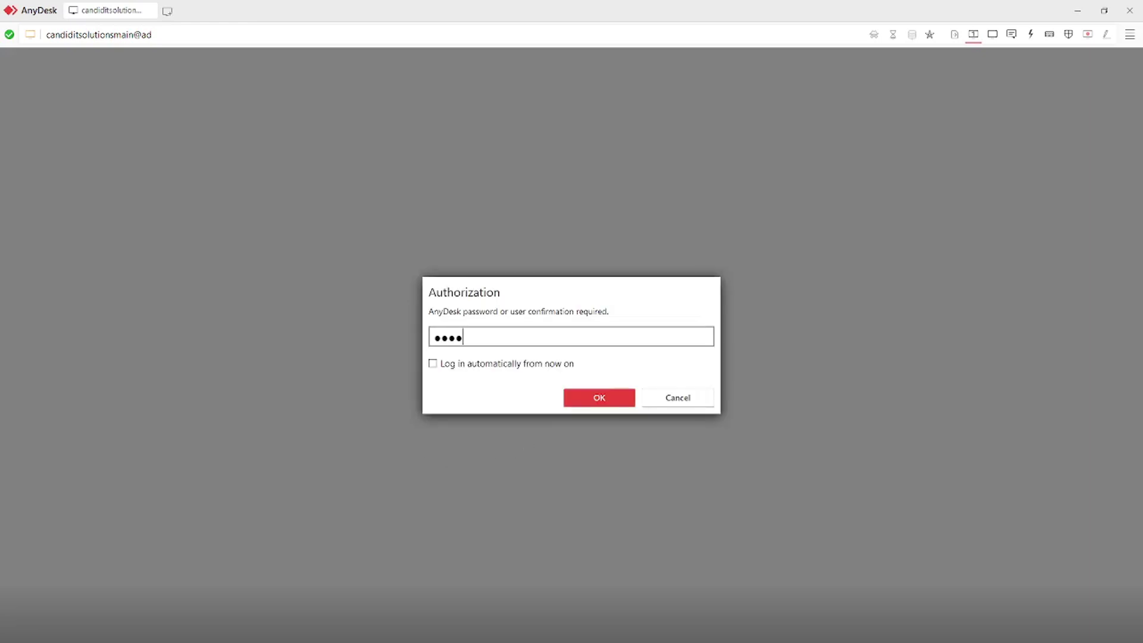
{"action": "type", "text": "***"}
{"action": "key", "text": "Return"}
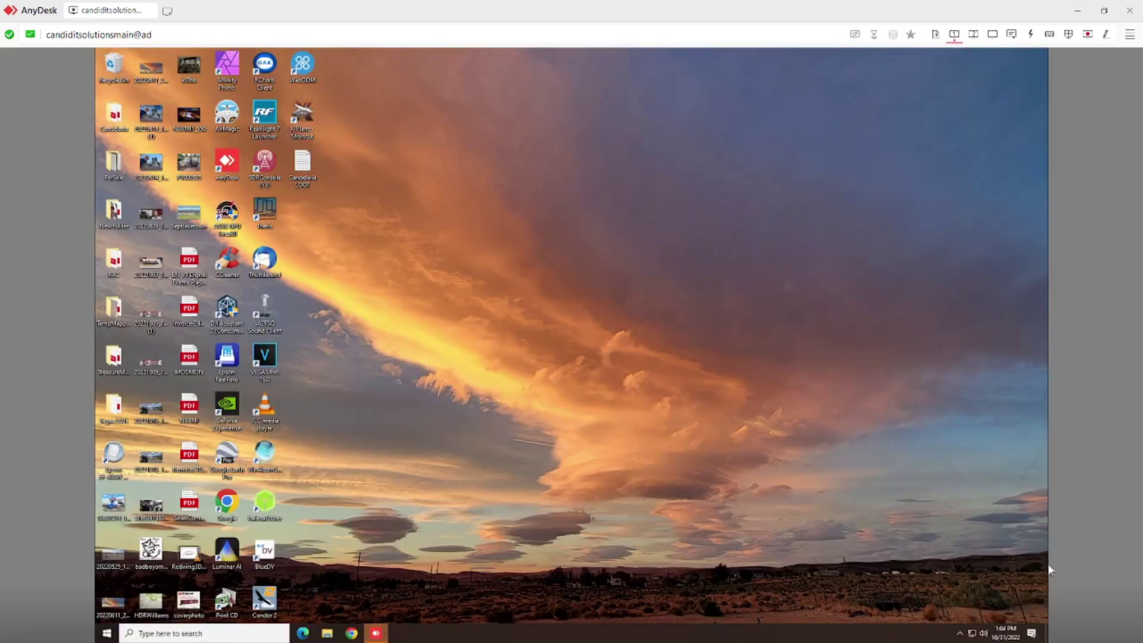
{"action": "left_click", "coordinate": [960, 634]}
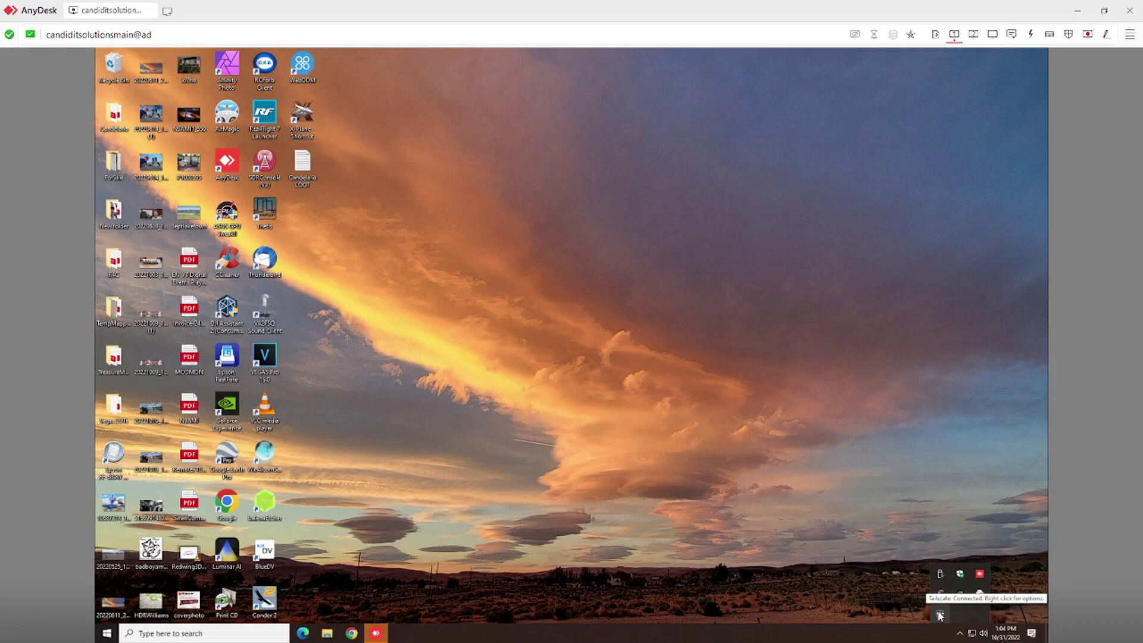
From the Tailscale tray menu, pick radiostation under Network devices > My Devices.
{"action": "right_click", "coordinate": [940, 616]}
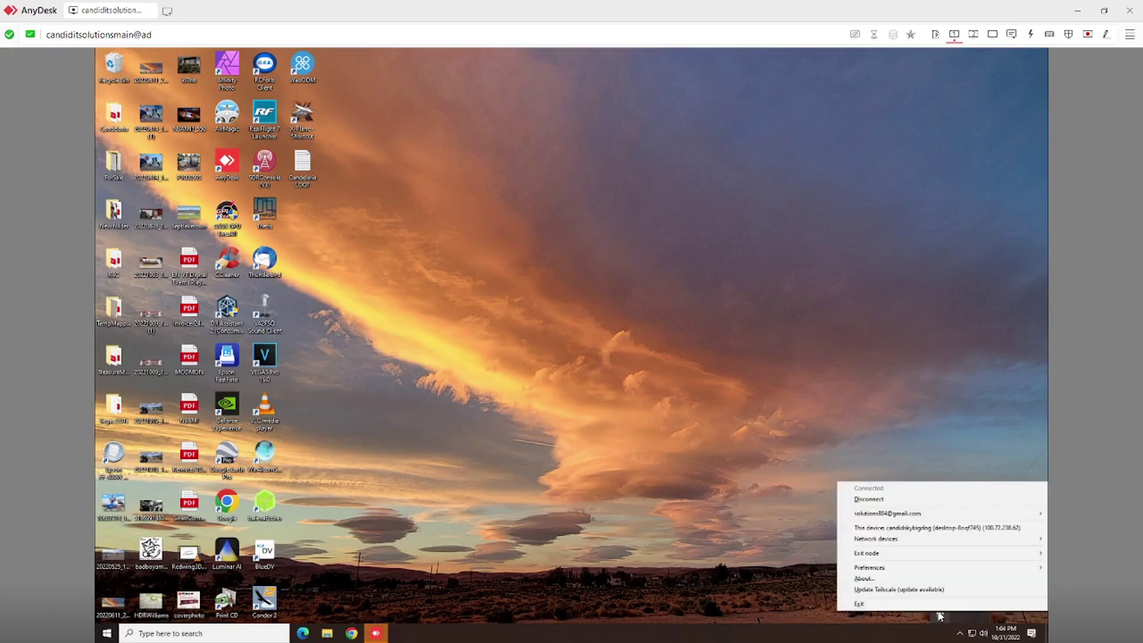
{"action": "mouse_move", "coordinate": [900, 547]}
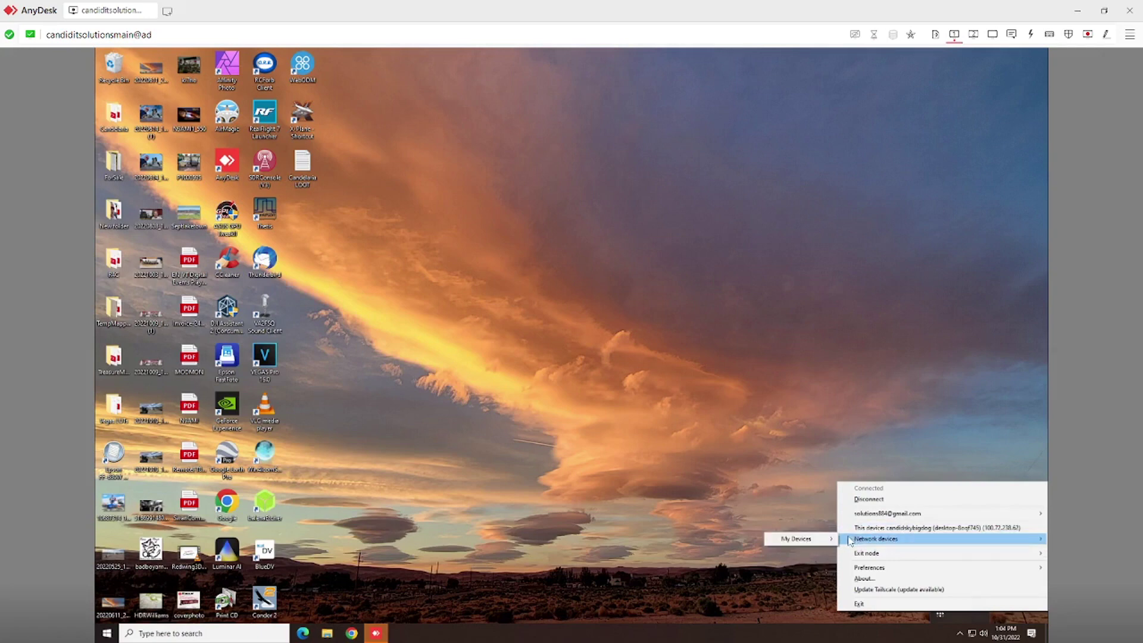
{"action": "mouse_move", "coordinate": [815, 540]}
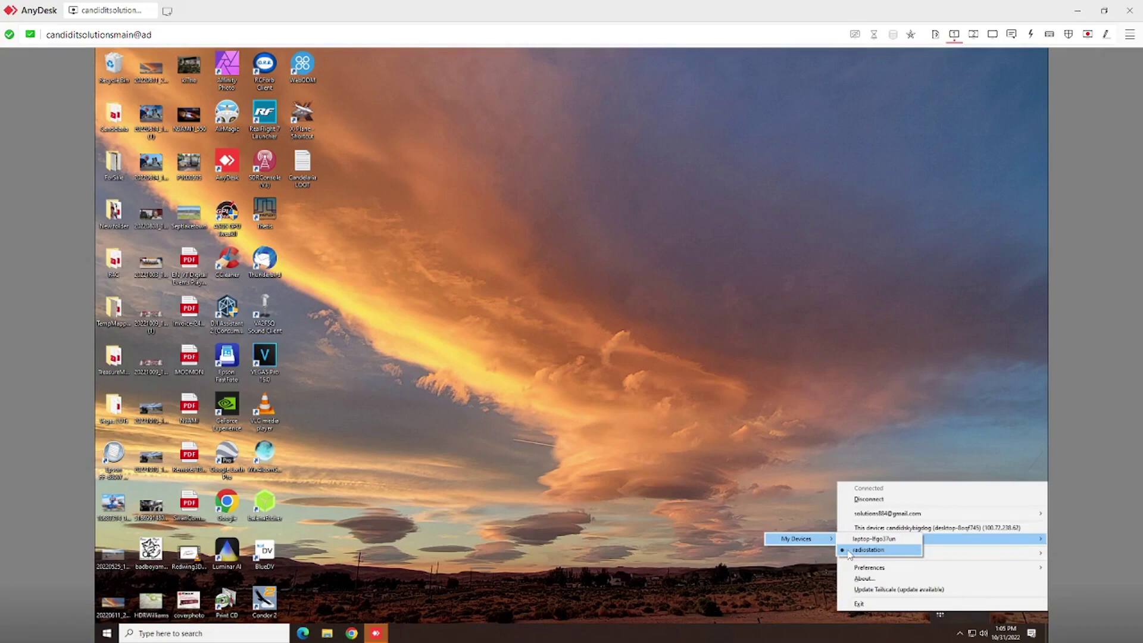
{"action": "left_click", "coordinate": [867, 555]}
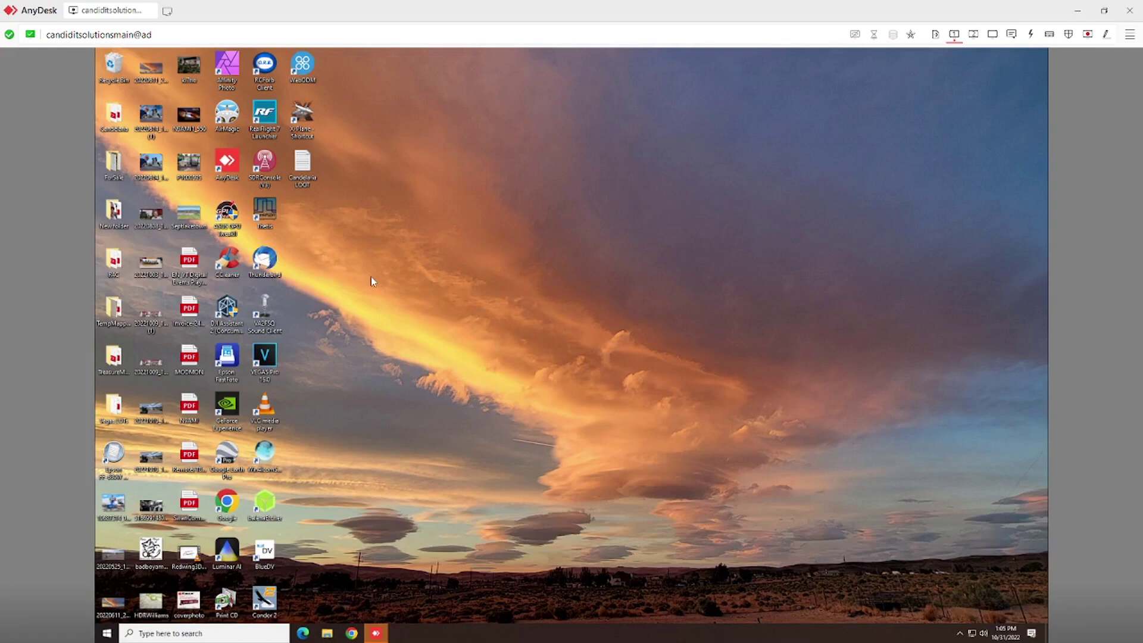
Launch RCForb Client remotely, switch to the other monitor, and connect to Gold and Silver Radio.
{"action": "double_click", "coordinate": [267, 76]}
{"action": "left_click", "coordinate": [973, 34]}
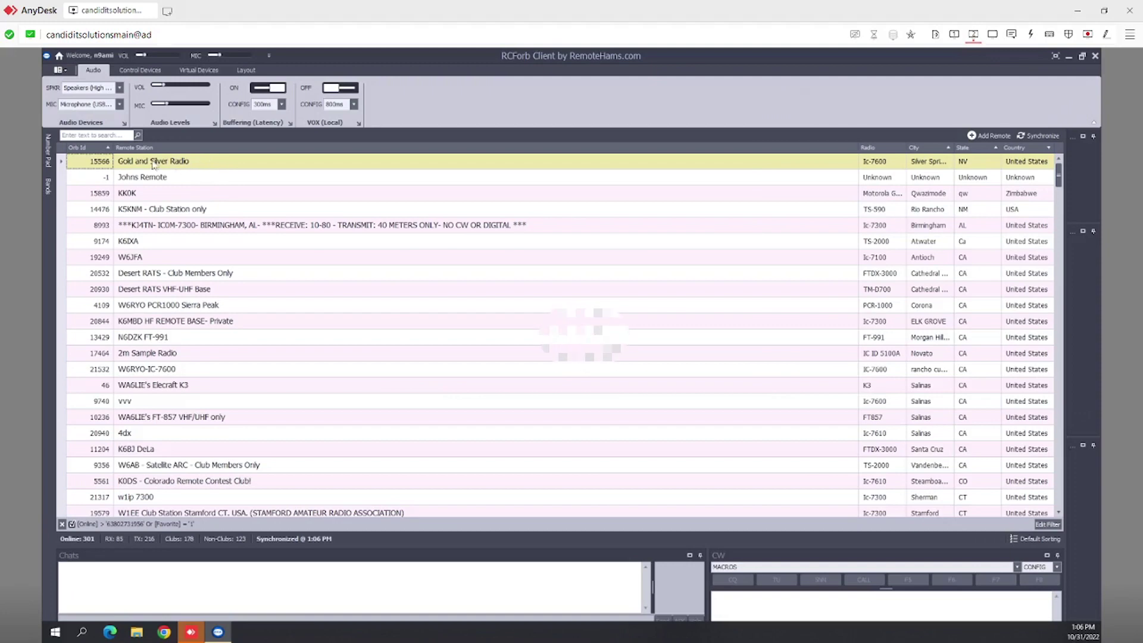
{"action": "double_click", "coordinate": [227, 169]}
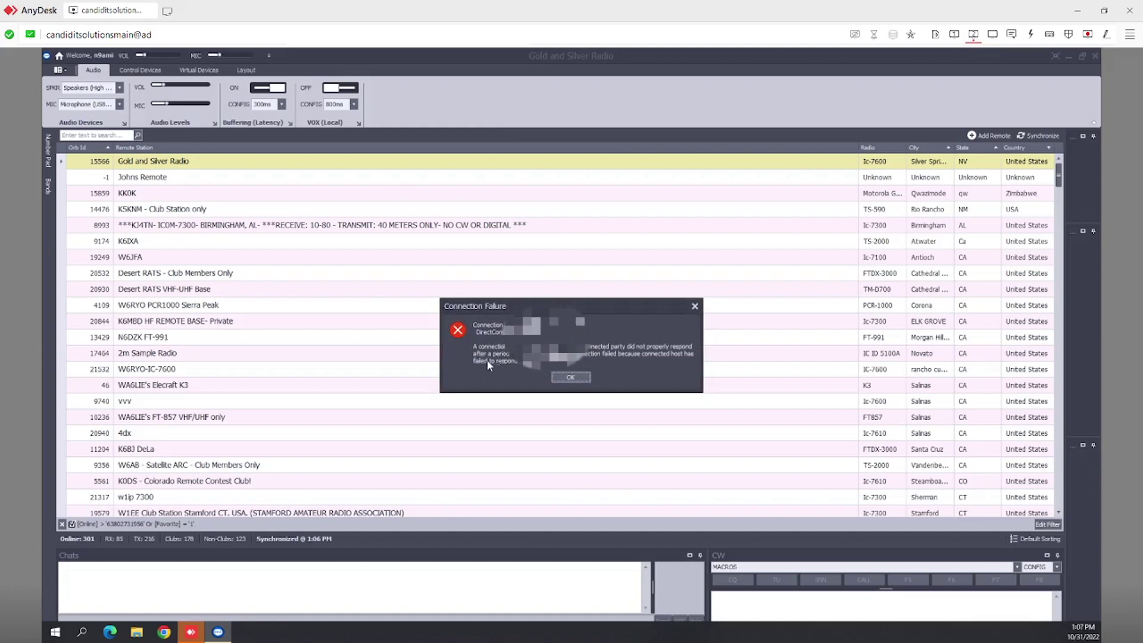
Dismiss the Connection Failure error in the remote RCForb Client.
{"action": "left_click", "coordinate": [569, 378]}
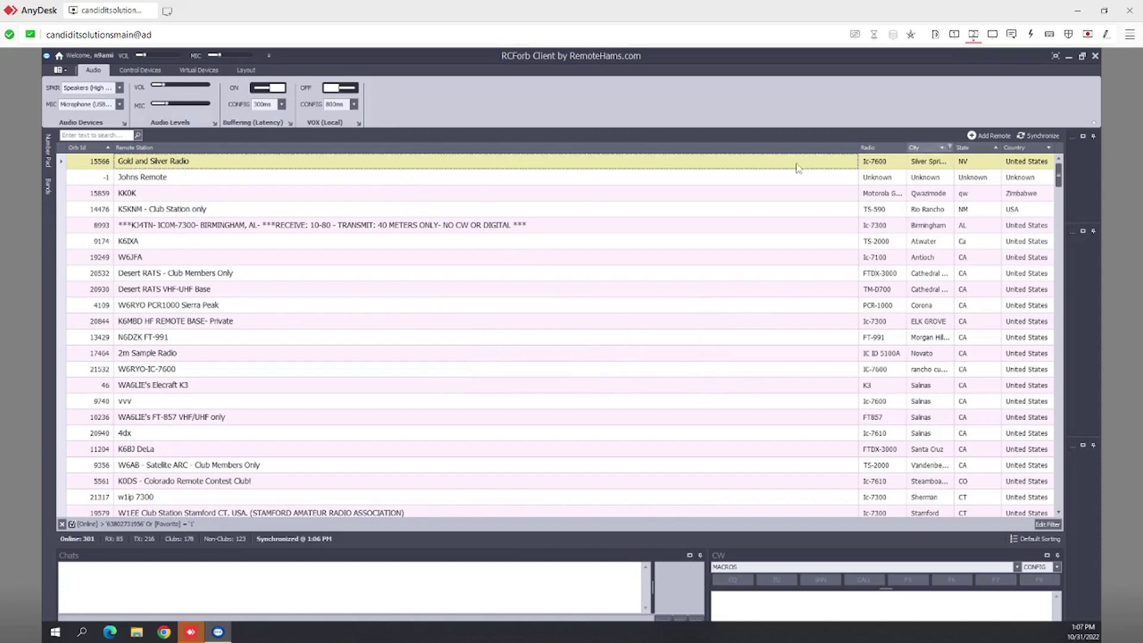
Select Johns Remote, open Add Remote and focus Remote Name, then switch to the other monitor.
{"action": "left_click", "coordinate": [160, 180]}
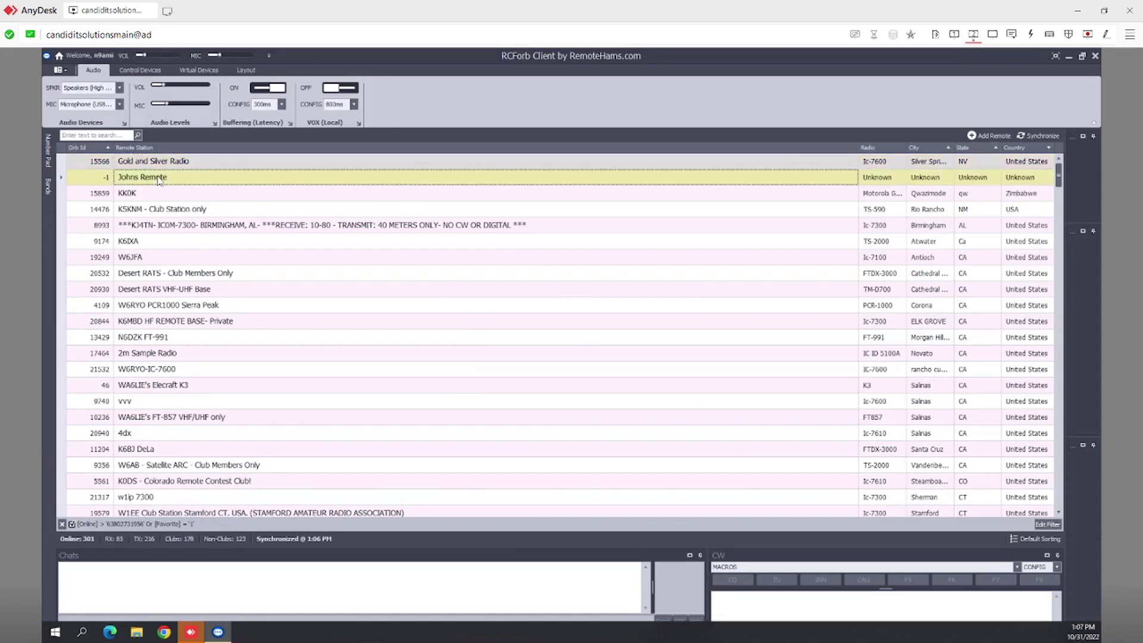
{"action": "left_click", "coordinate": [991, 138]}
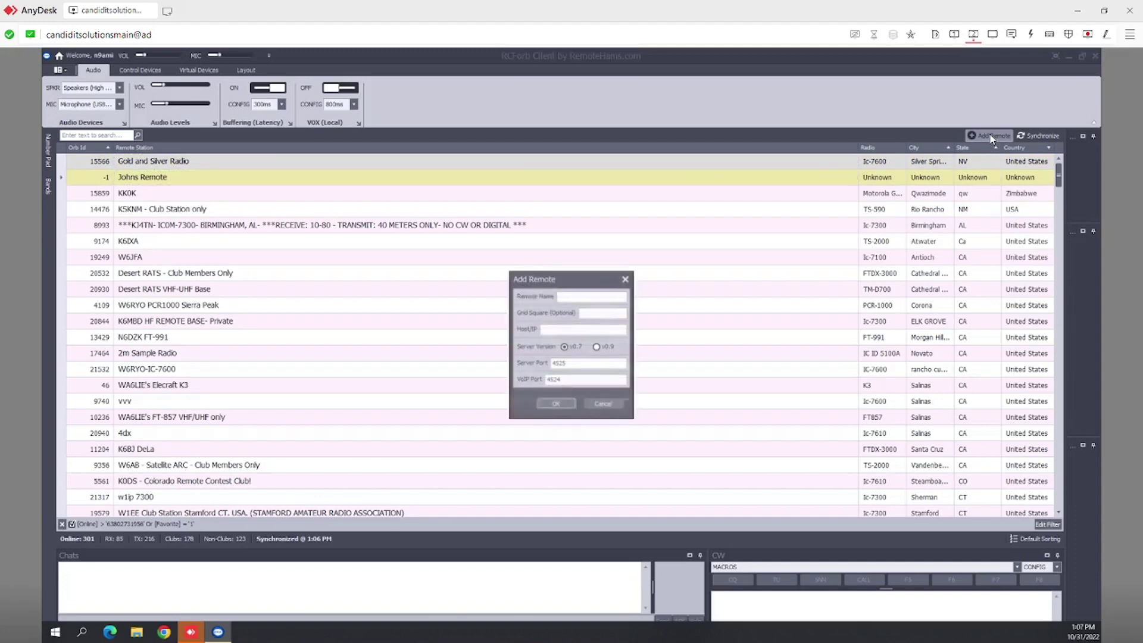
{"action": "left_click", "coordinate": [598, 296]}
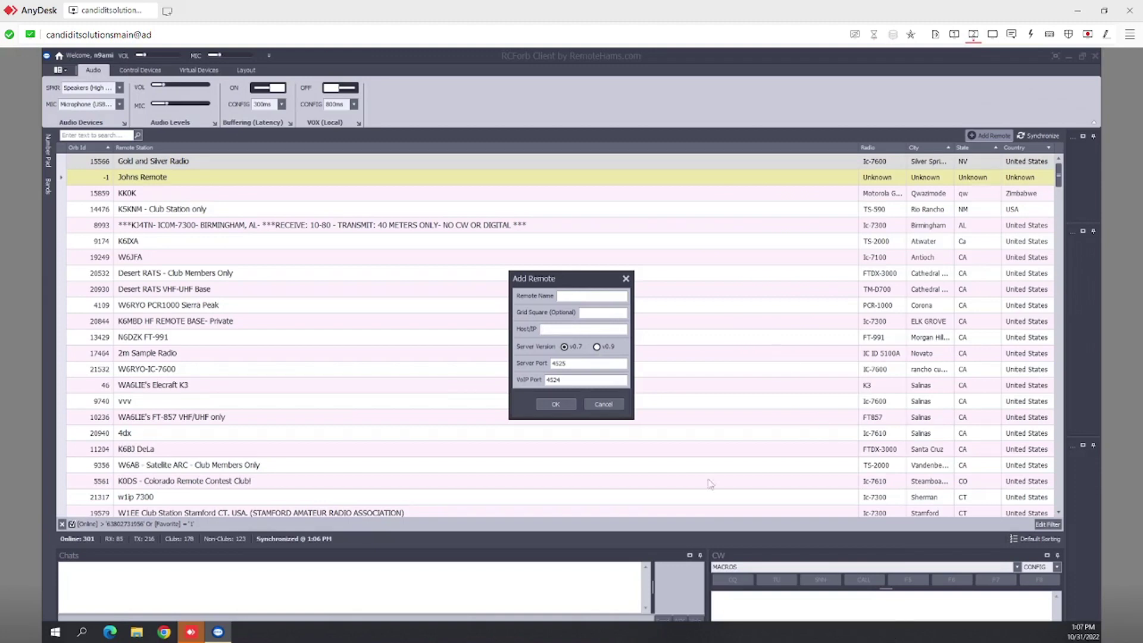
{"action": "left_click", "coordinate": [955, 34]}
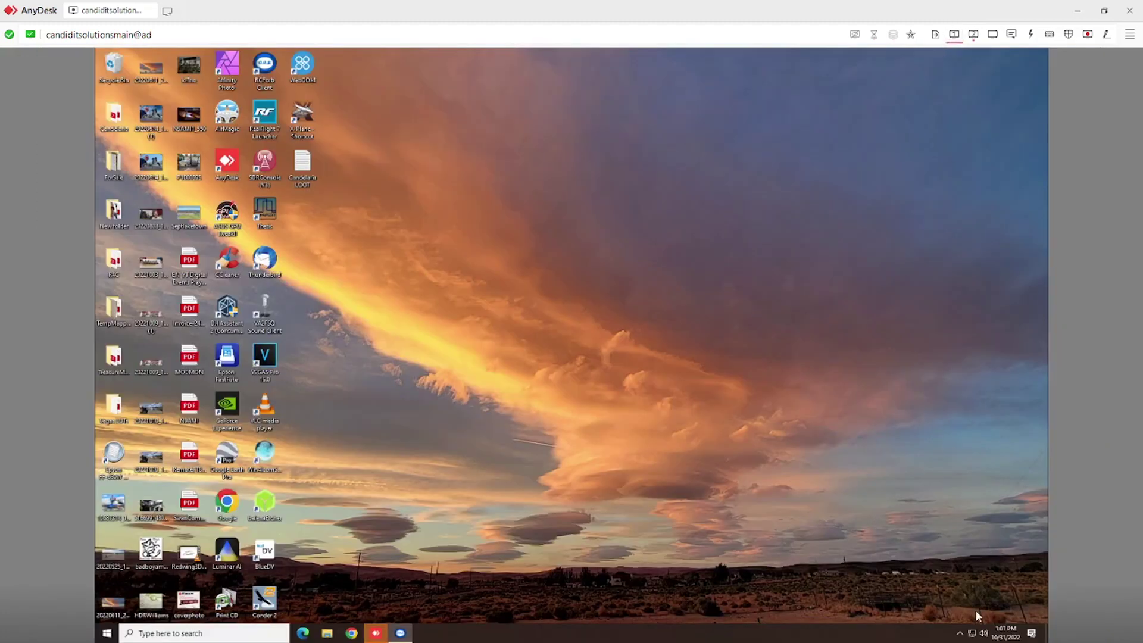
Copy radiostation's Tailscale IP 100.98.148.88, confirm it in notifications, and return to RCForb's monitor.
{"action": "left_click", "coordinate": [959, 633]}
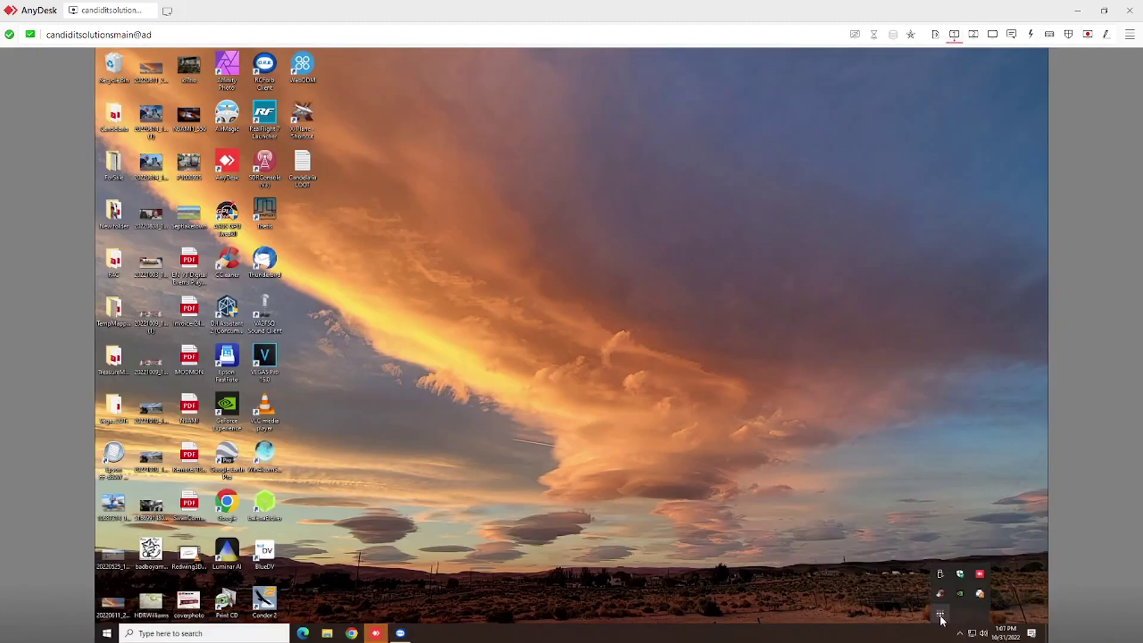
{"action": "right_click", "coordinate": [940, 614]}
{"action": "mouse_move", "coordinate": [933, 547]}
{"action": "mouse_move", "coordinate": [810, 546]}
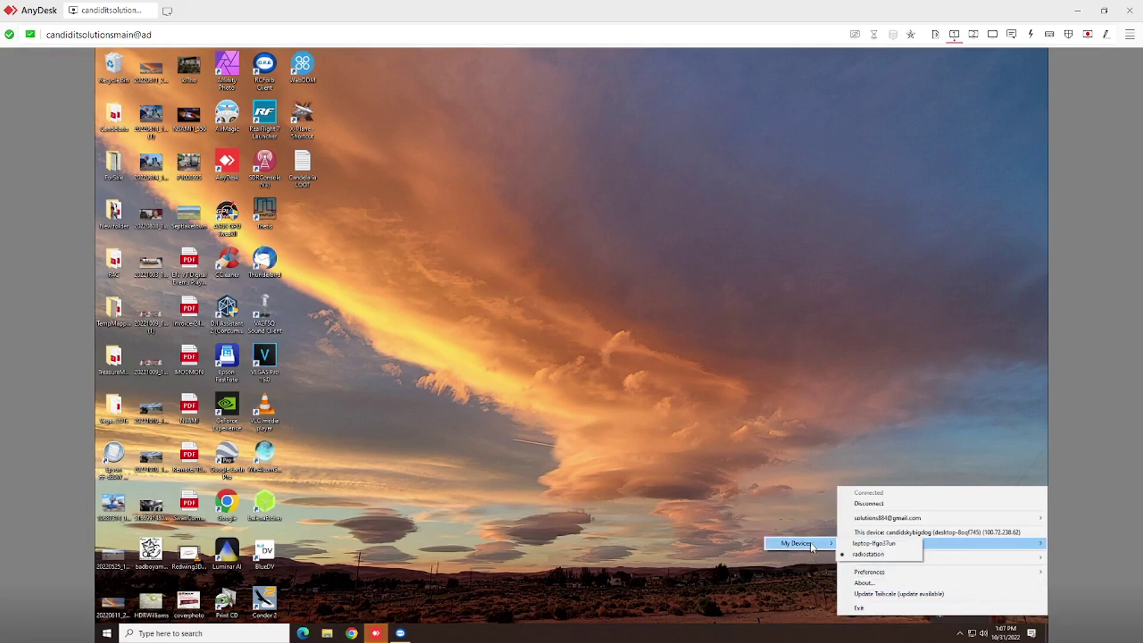
{"action": "left_click", "coordinate": [874, 555]}
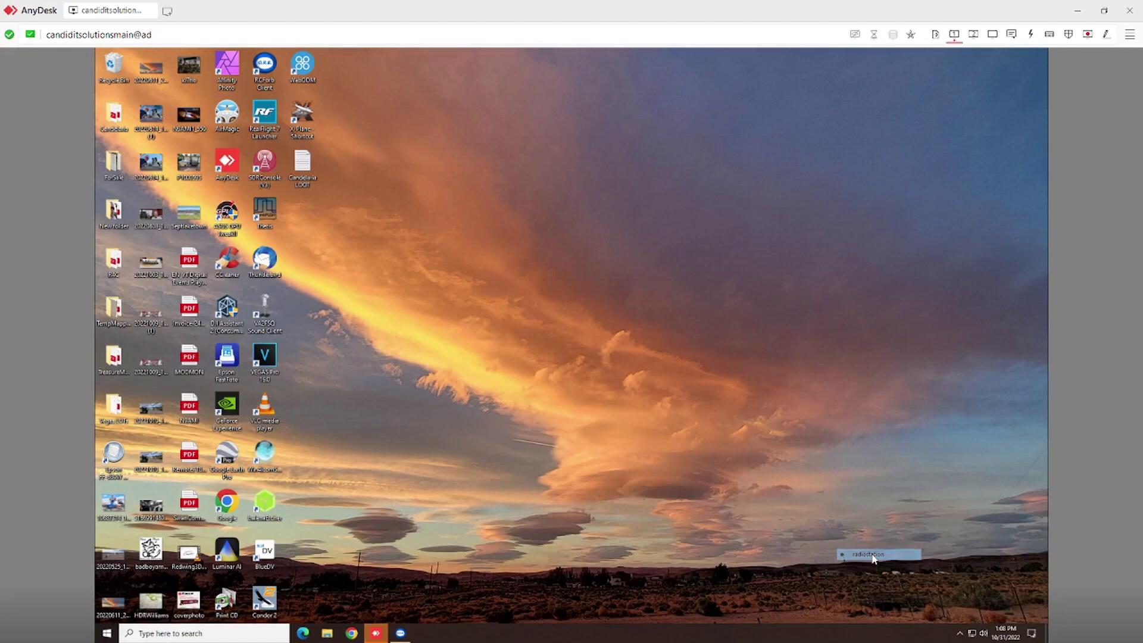
{"action": "left_click", "coordinate": [1035, 636]}
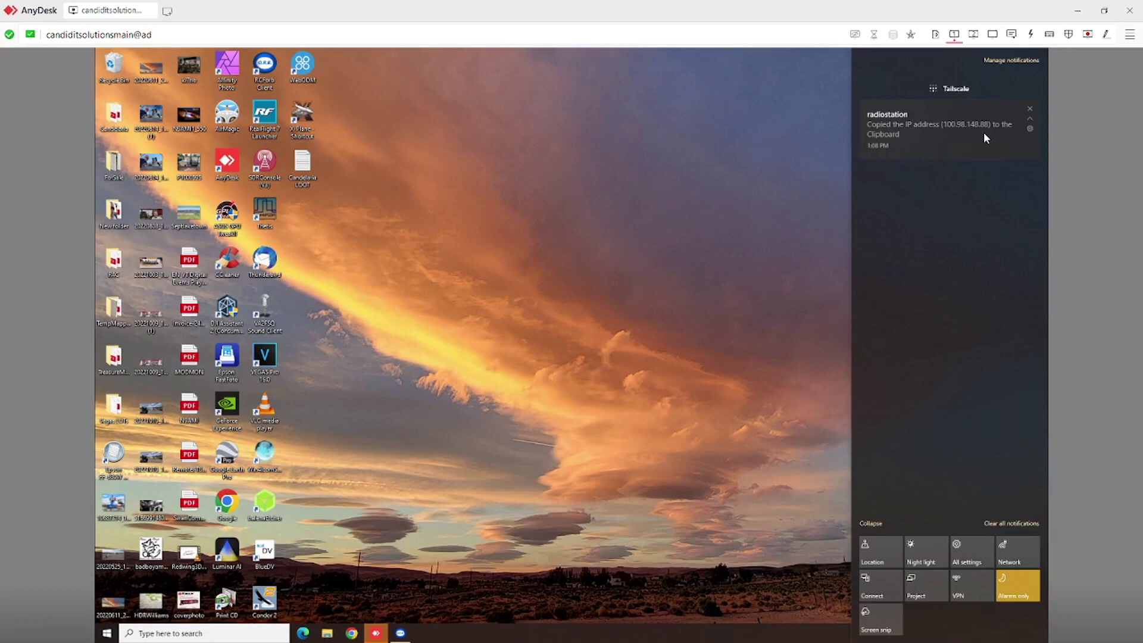
{"action": "left_click", "coordinate": [712, 179]}
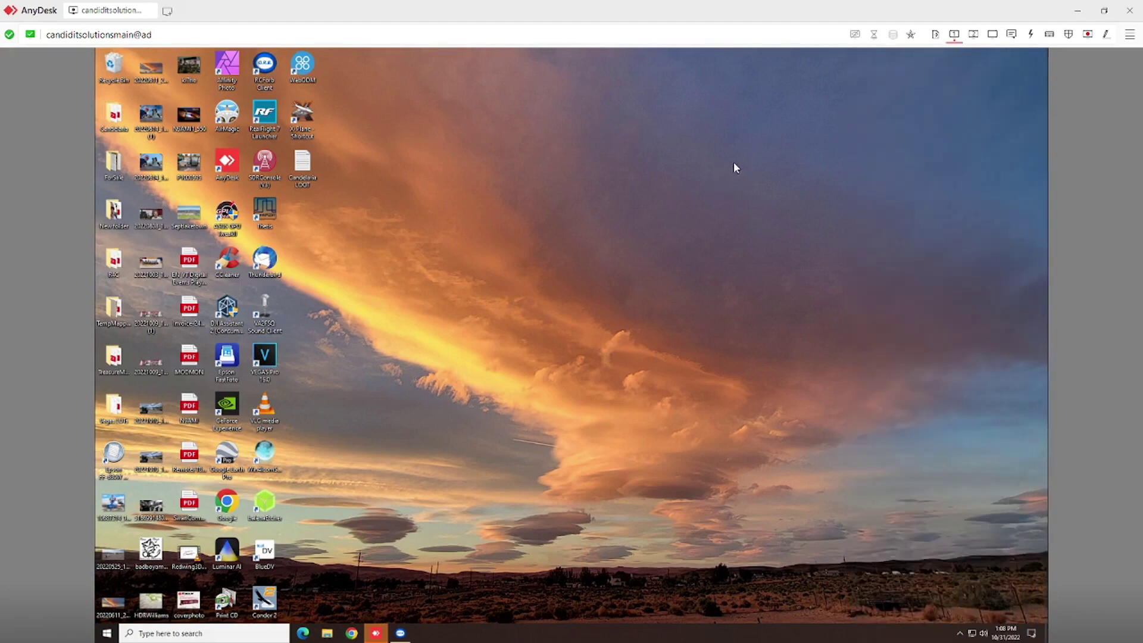
{"action": "left_click", "coordinate": [973, 34]}
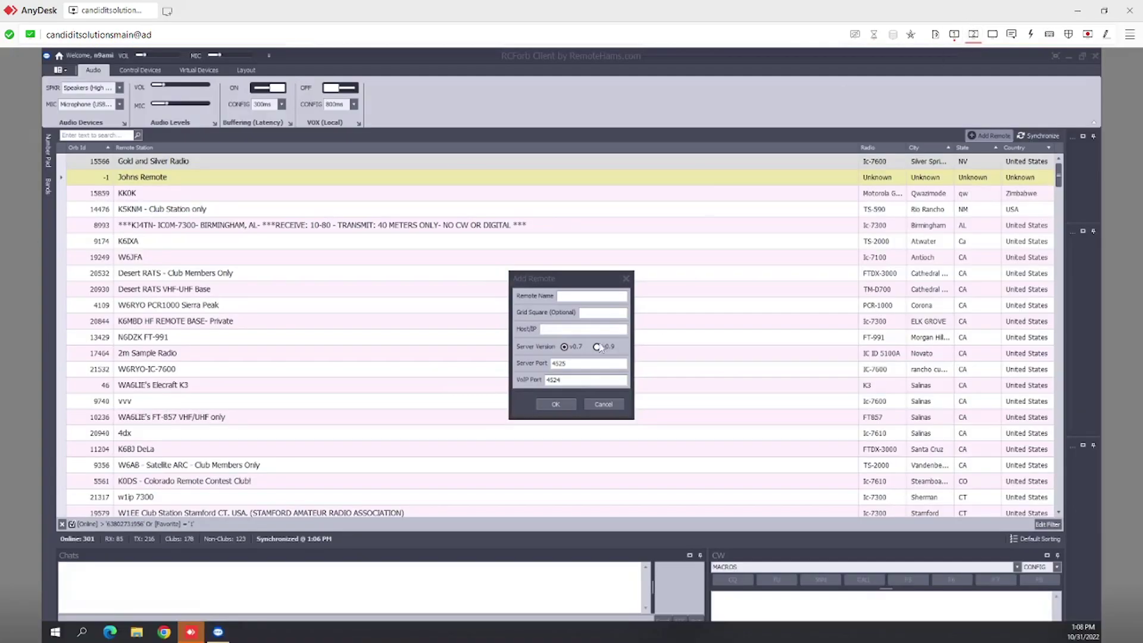
Set Server Version v0.9 in the Add Remote form, then minimize the AnyDesk session.
{"action": "left_click", "coordinate": [555, 331]}
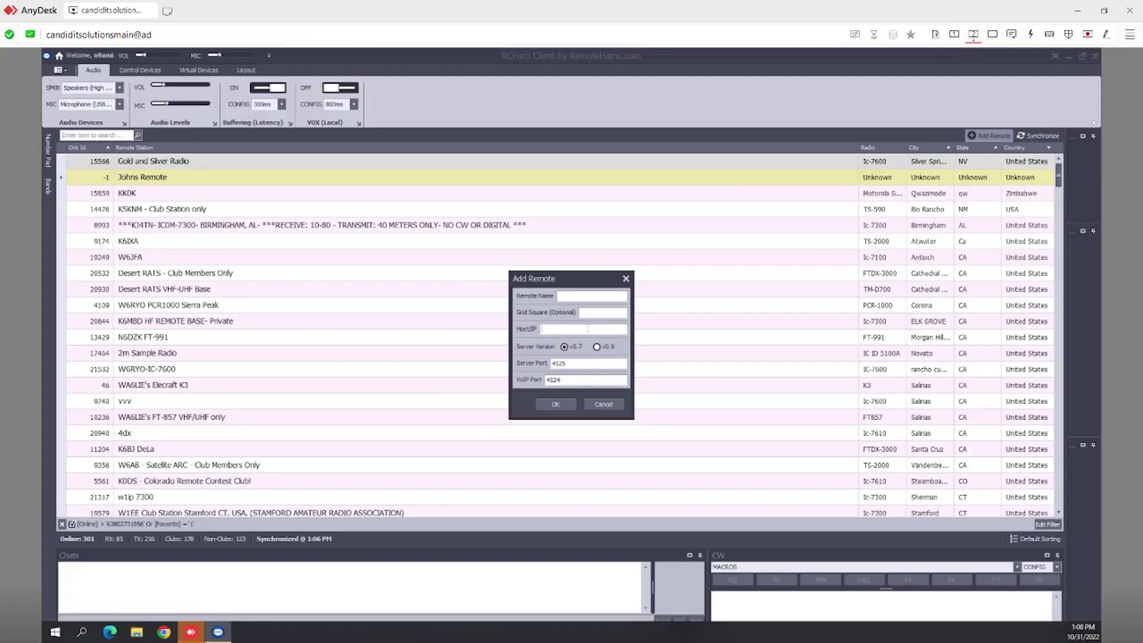
{"action": "left_click", "coordinate": [605, 347]}
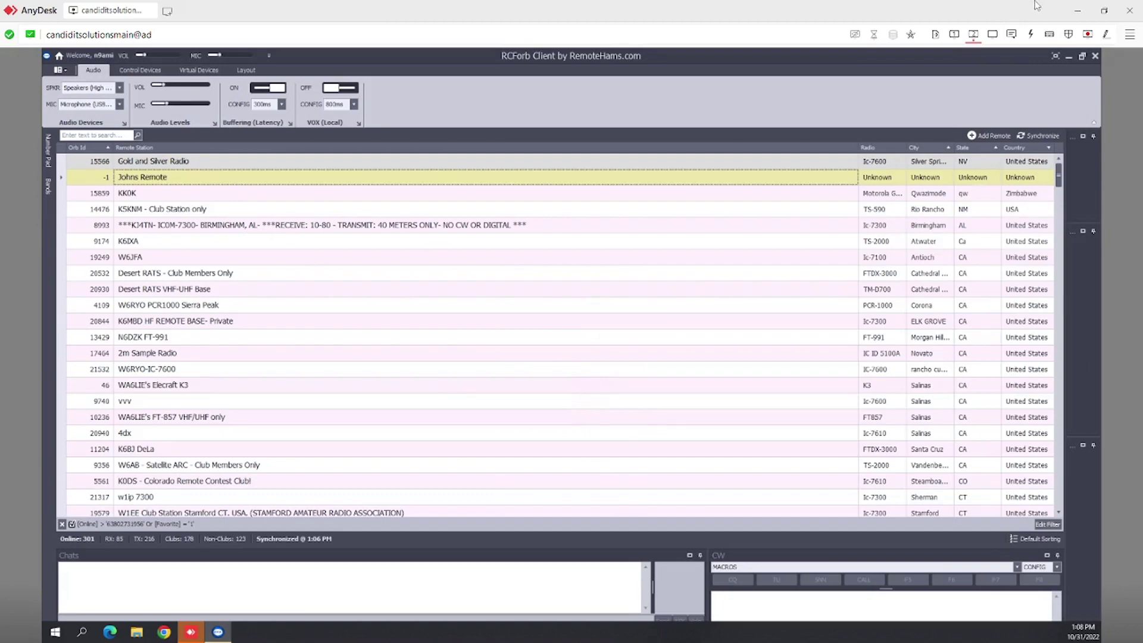
{"action": "left_click", "coordinate": [1078, 11]}
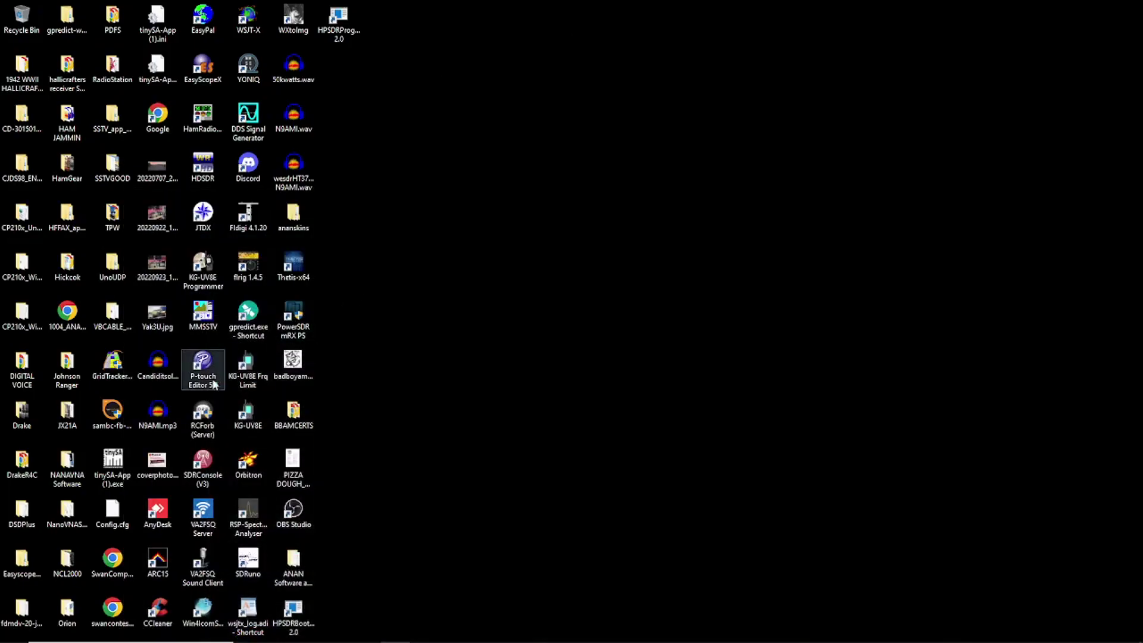
Restore the remote session, confirm the RCForb Server console shows the IC-7600 ready, and minimize the console.
{"action": "left_click", "coordinate": [202, 420]}
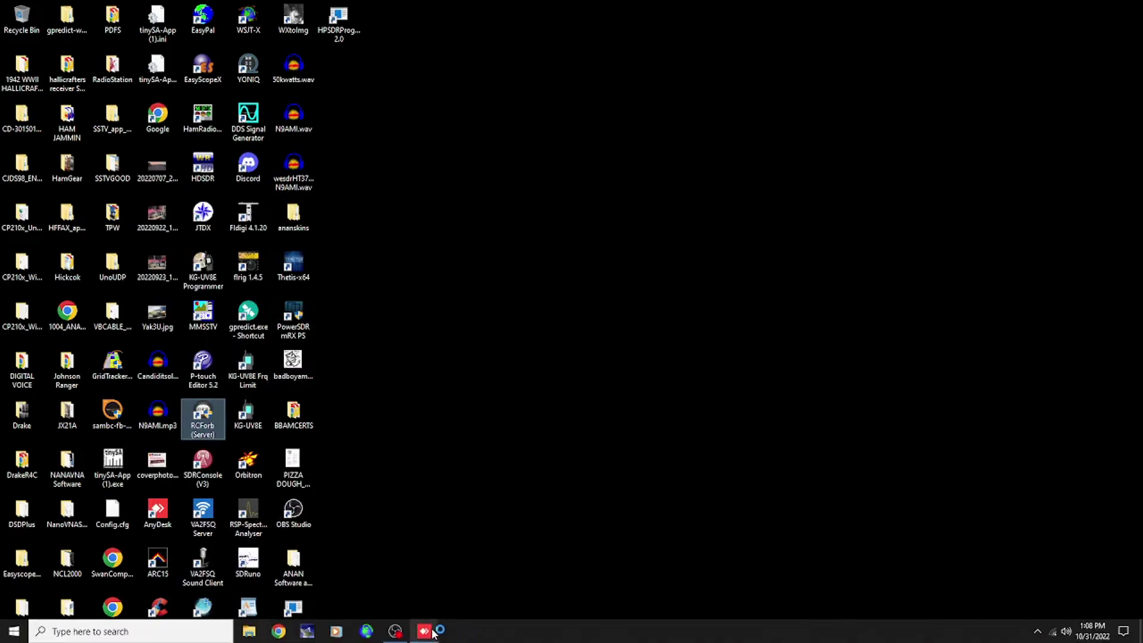
{"action": "left_click", "coordinate": [424, 640]}
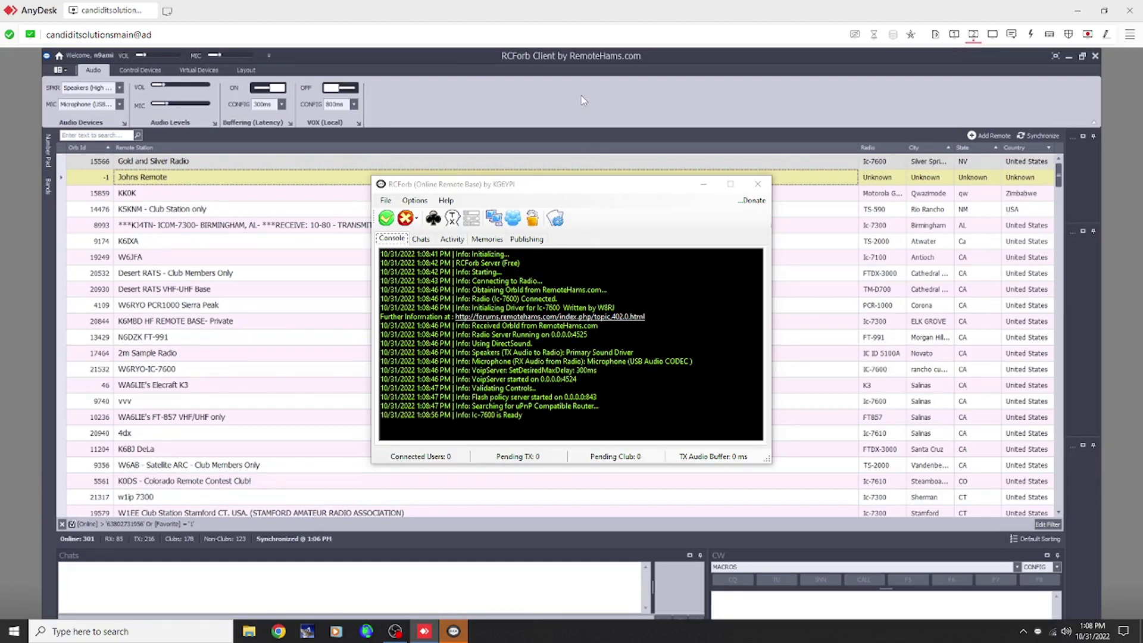
{"action": "left_click", "coordinate": [704, 185]}
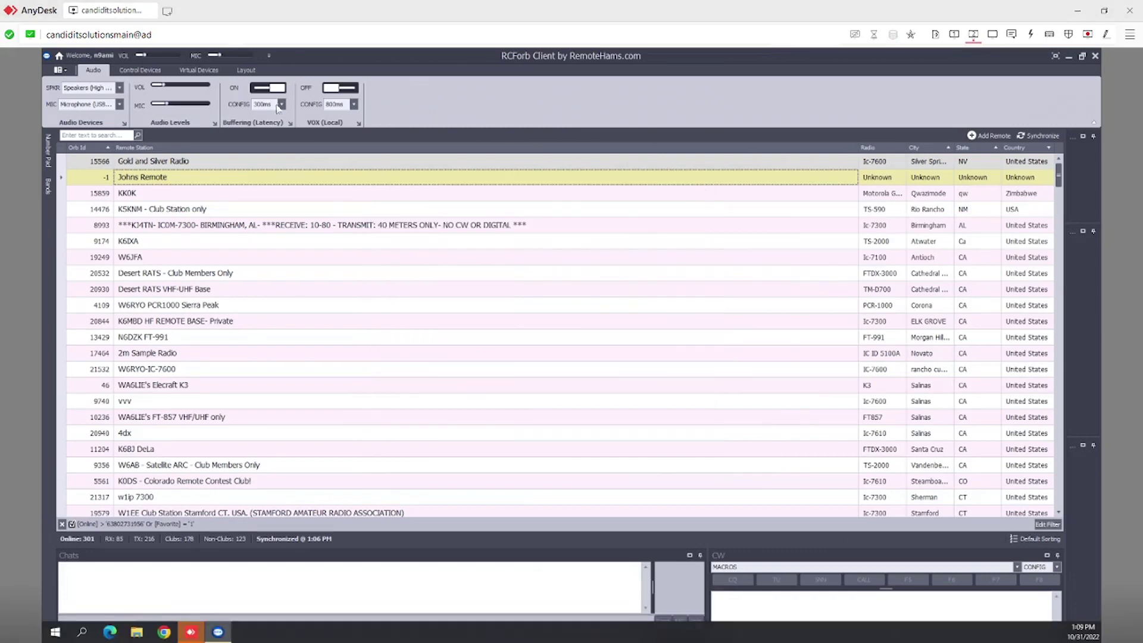
Connect to Johns Remote, dismiss its access notice, set NR Level to 78%, and view remote Screen 2.
{"action": "double_click", "coordinate": [183, 178]}
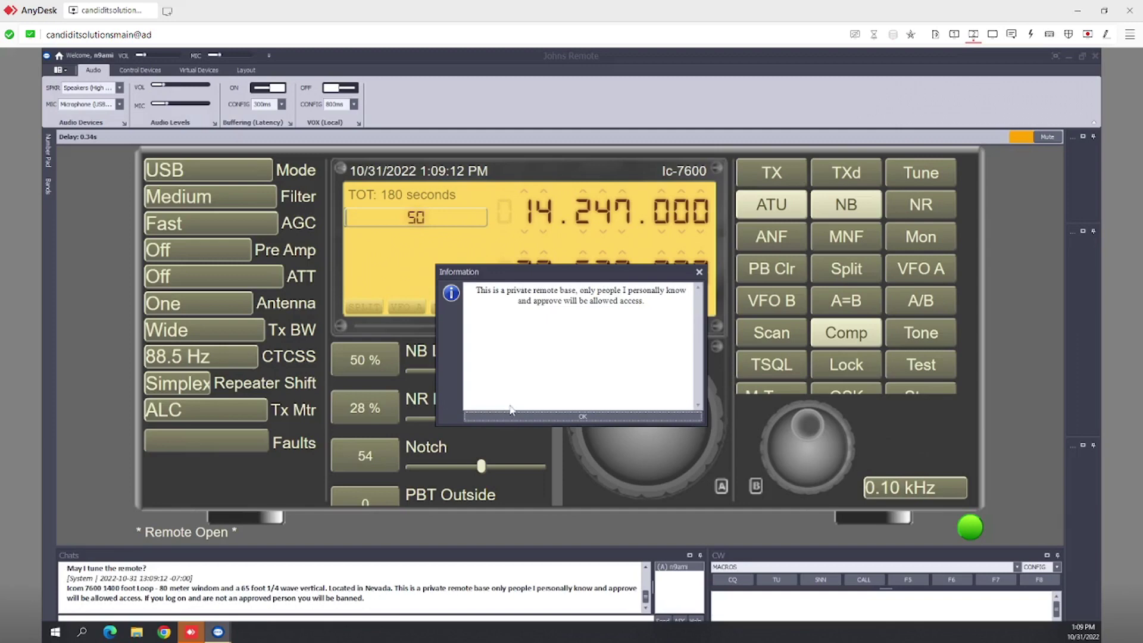
{"action": "left_click", "coordinate": [510, 416]}
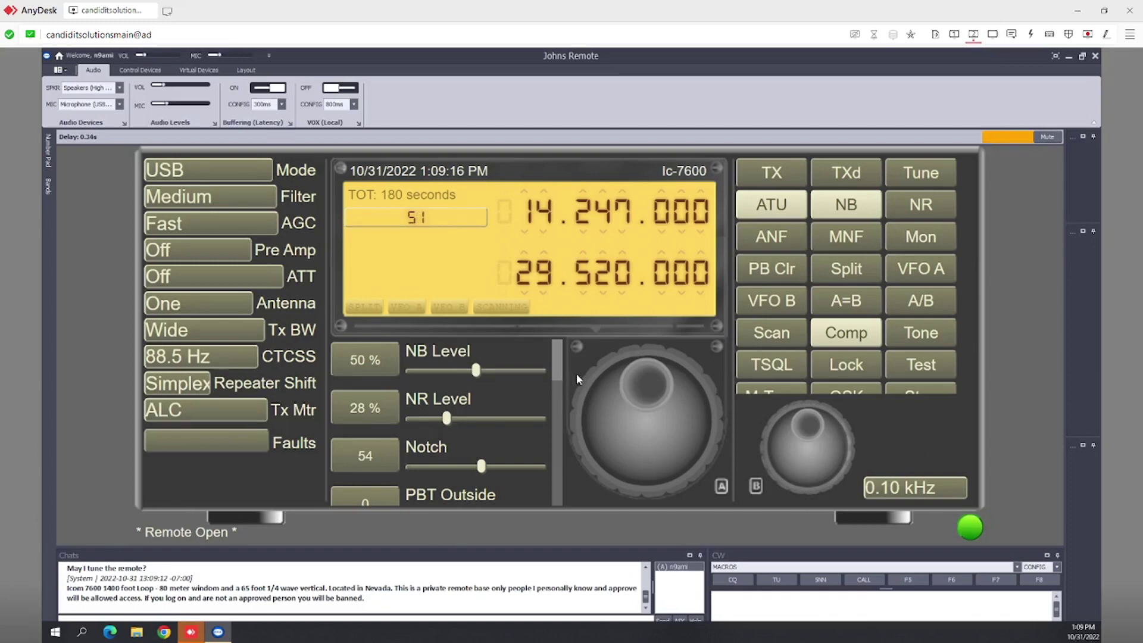
{"action": "left_click", "coordinate": [511, 418]}
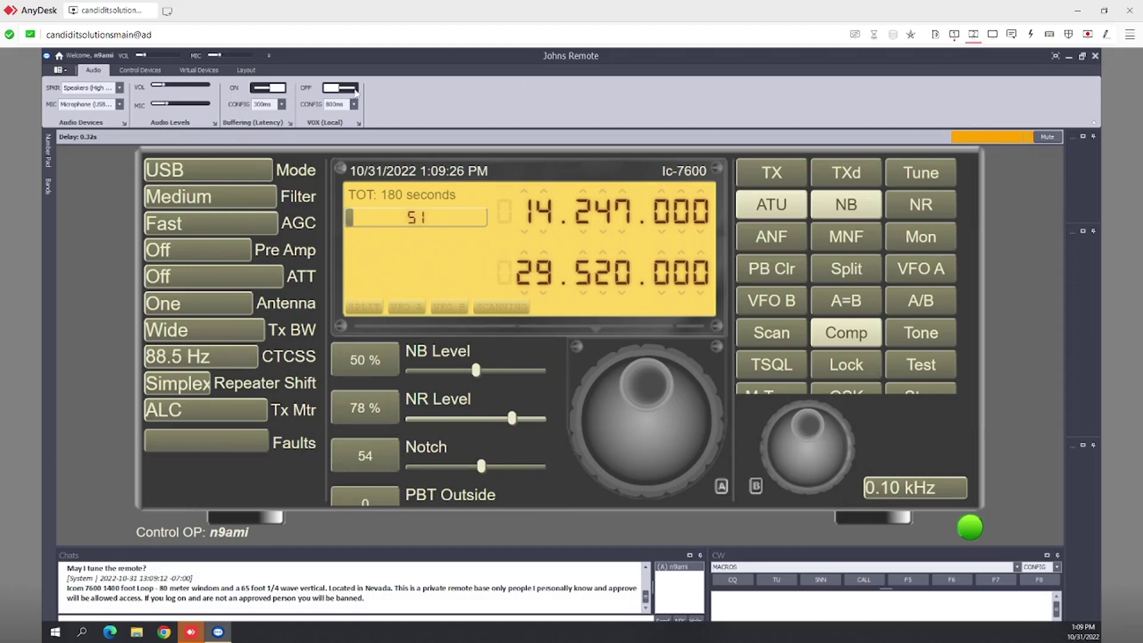
{"action": "left_click", "coordinate": [977, 37]}
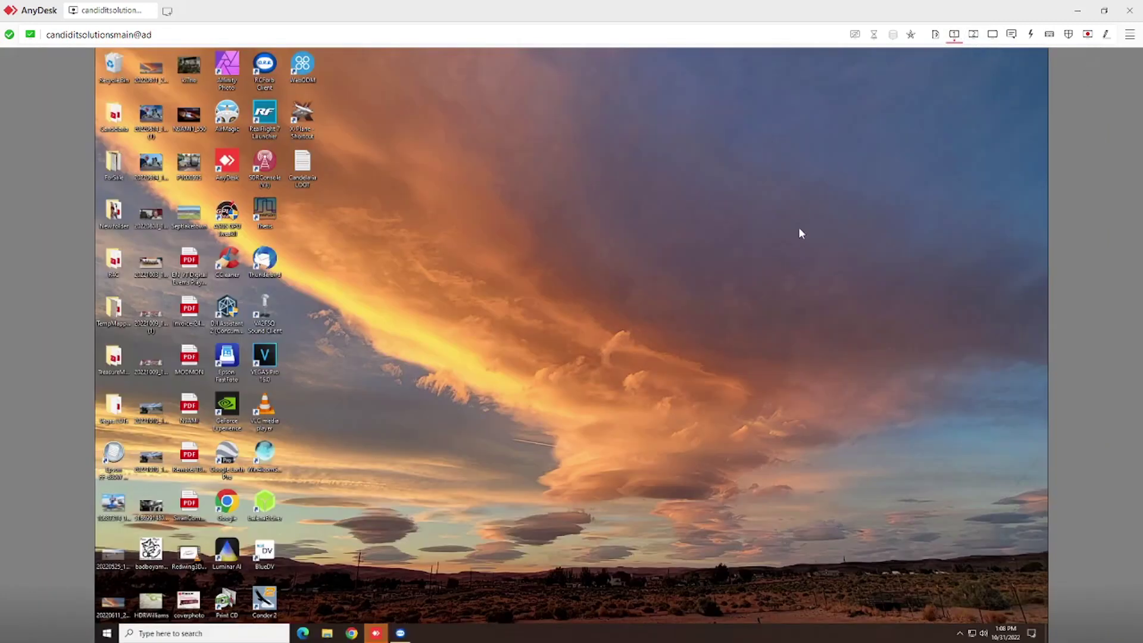
Dismiss the remote taskbar menu, toggle between Screen 1 and Screen 2, and close the AnyDesk session.
{"action": "right_click", "coordinate": [402, 635]}
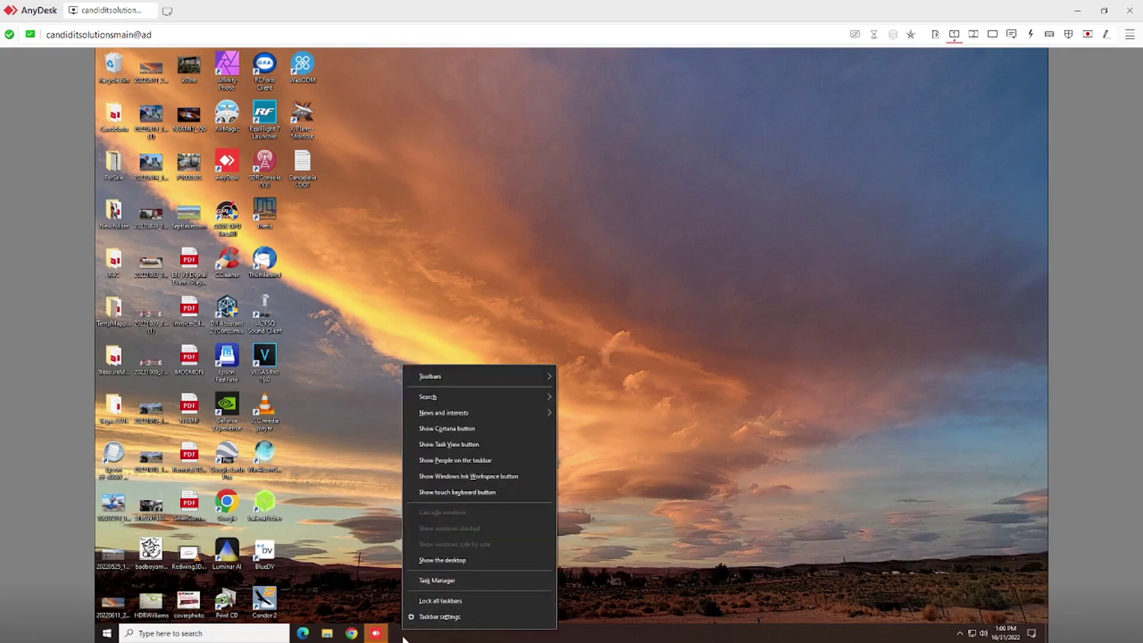
{"action": "left_click", "coordinate": [658, 635]}
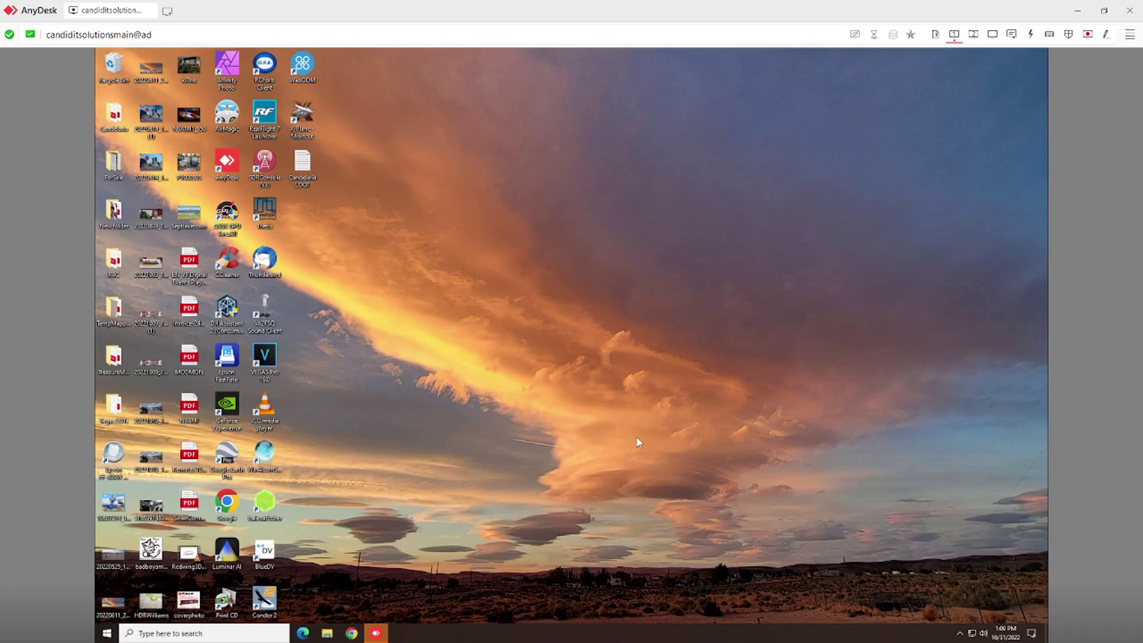
{"action": "left_click", "coordinate": [973, 34]}
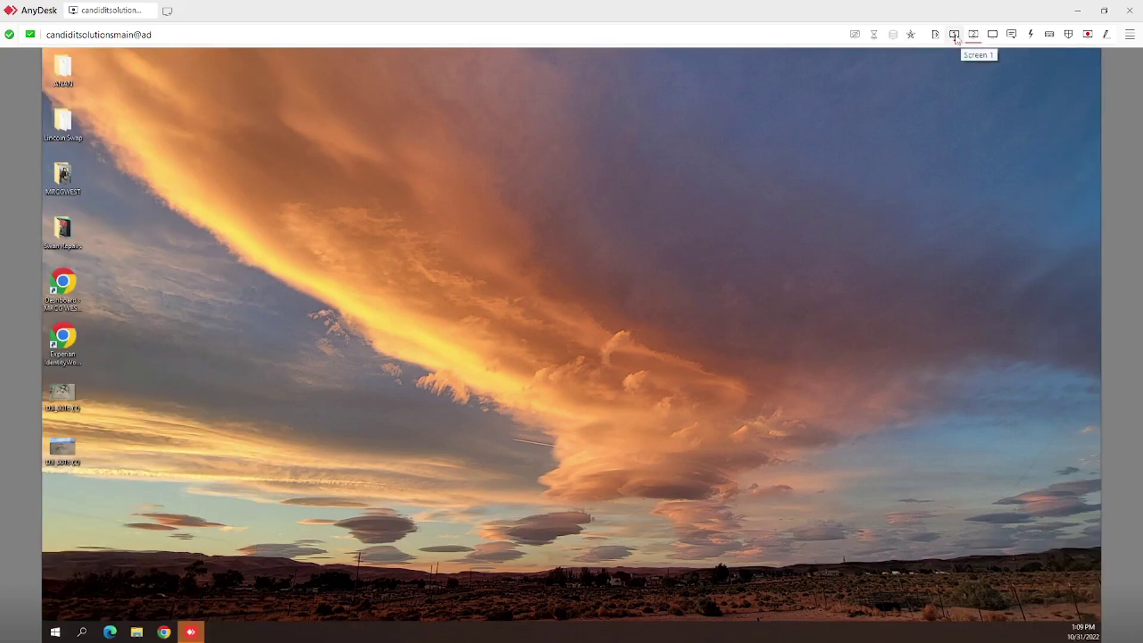
{"action": "left_click", "coordinate": [955, 34]}
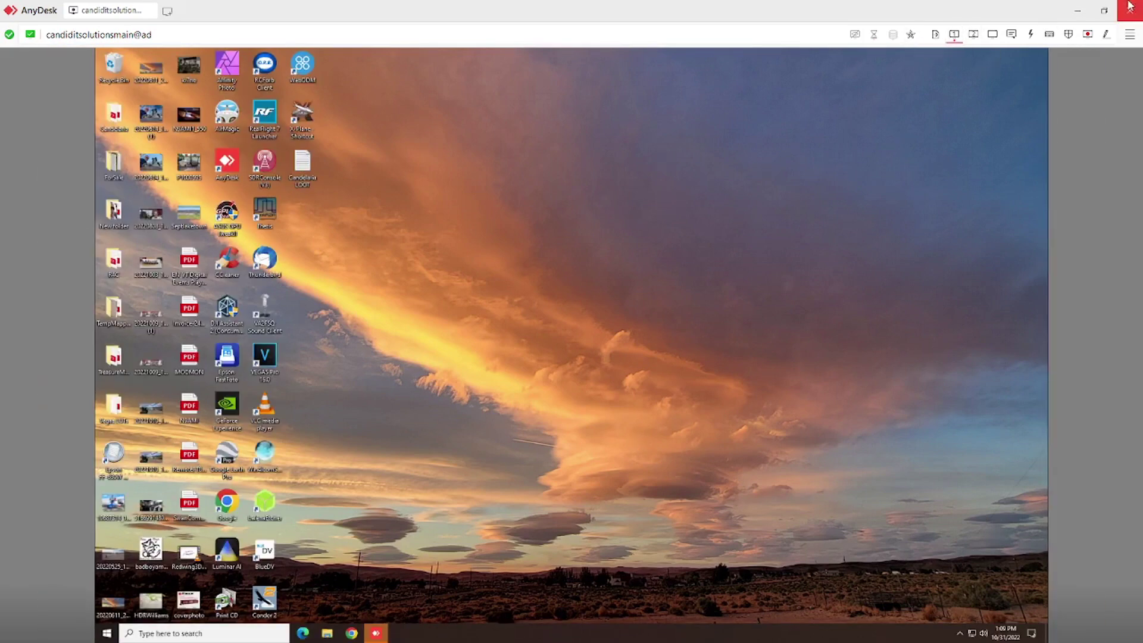
{"action": "left_click", "coordinate": [1078, 10]}
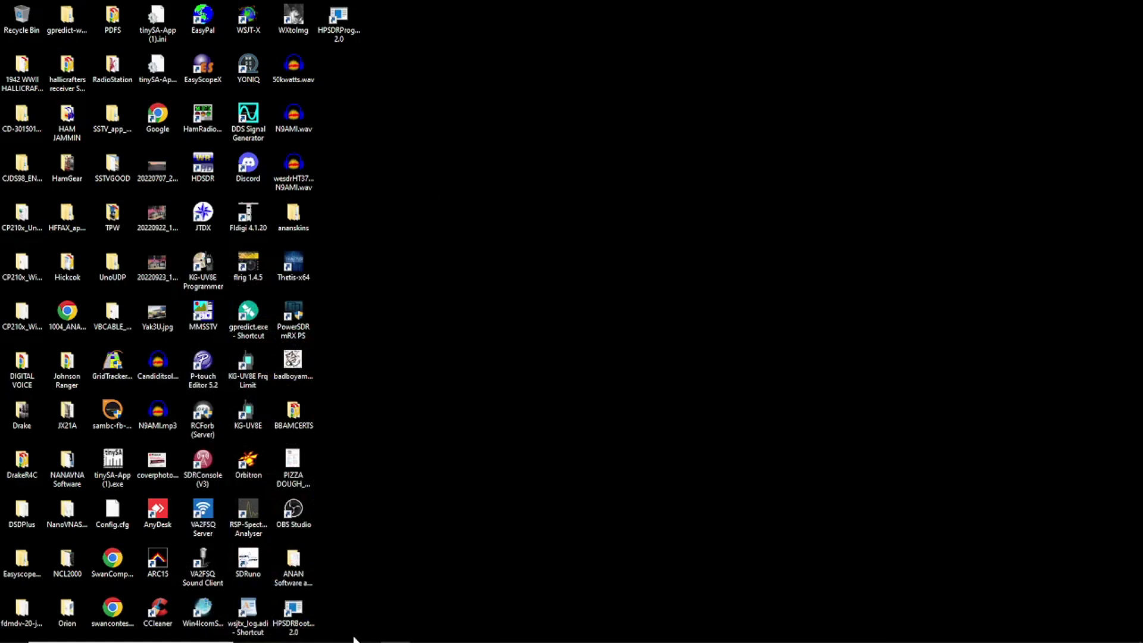
Exit the background tray program from the hidden icons, then launch VA2FSQ Icom Server.
{"action": "mouse_move", "coordinate": [364, 640]}
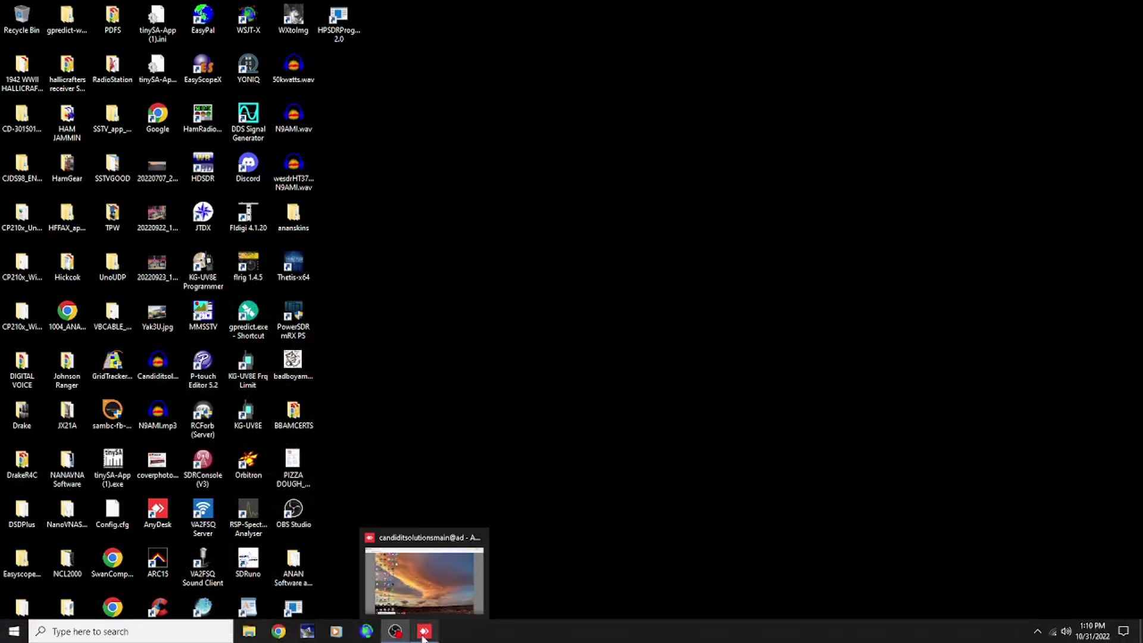
{"action": "left_click", "coordinate": [1036, 631]}
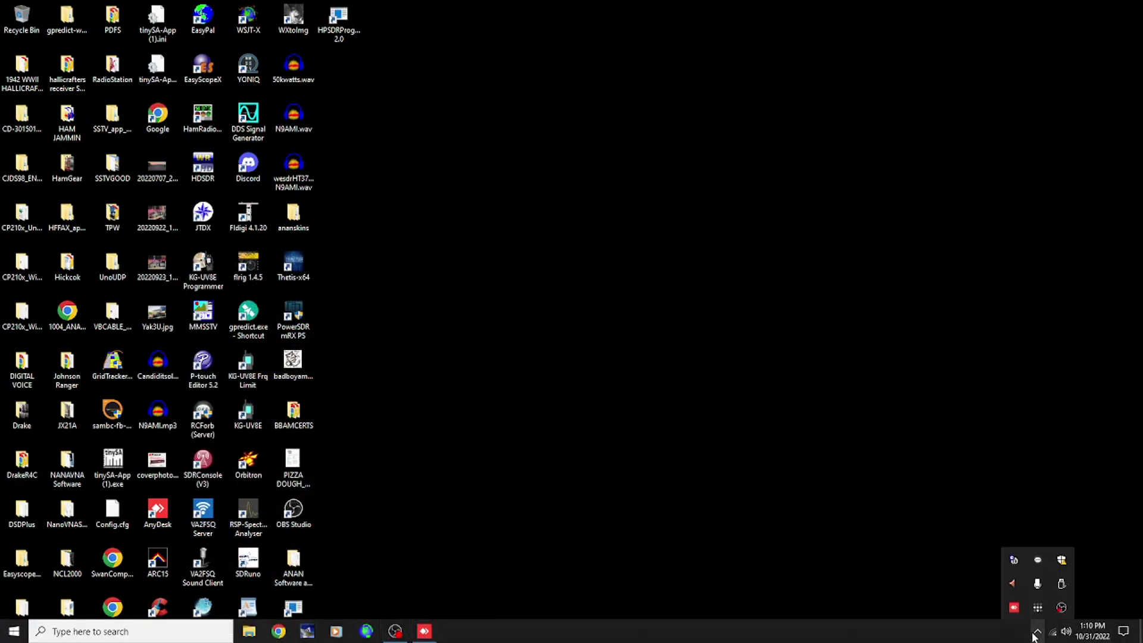
{"action": "right_click", "coordinate": [1030, 561]}
{"action": "left_click", "coordinate": [1001, 551]}
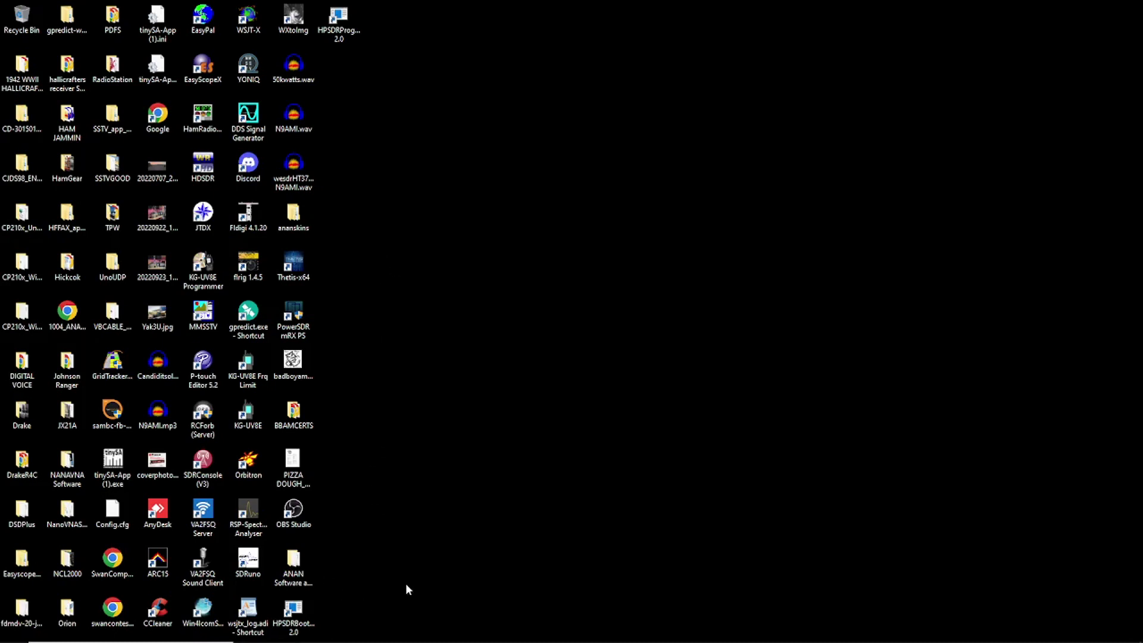
{"action": "double_click", "coordinate": [202, 512]}
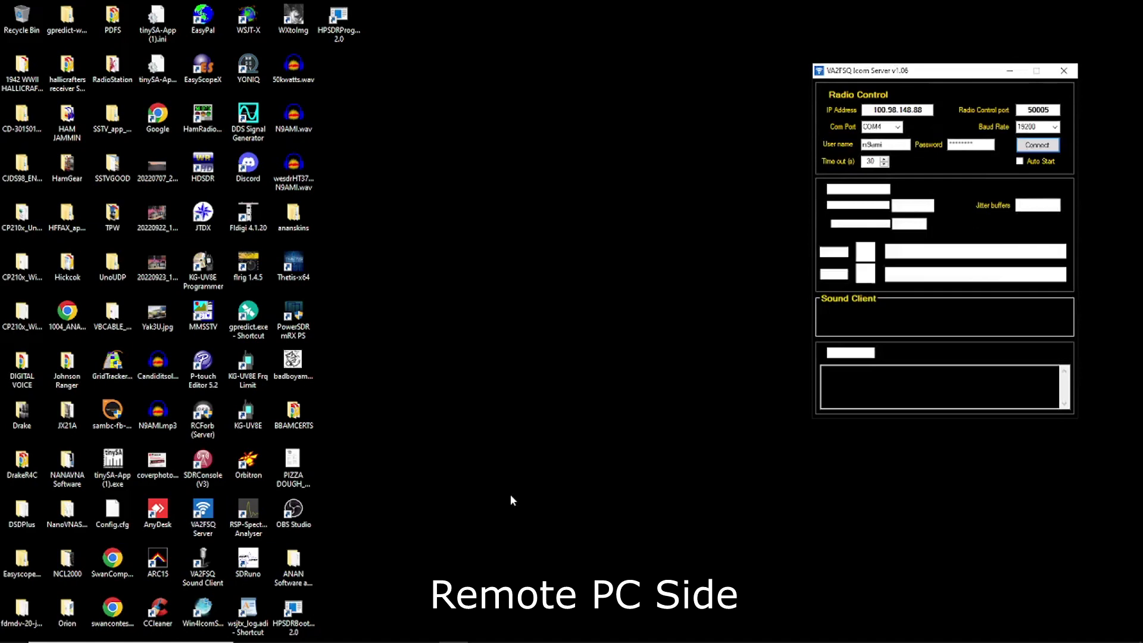
Center the VA2FSQ Icom Server window, connect it on COM4 at 19200 baud, and return to AnyDesk.
{"action": "left_click_drag", "start_coordinate": [952, 72], "coordinate": [646, 89]}
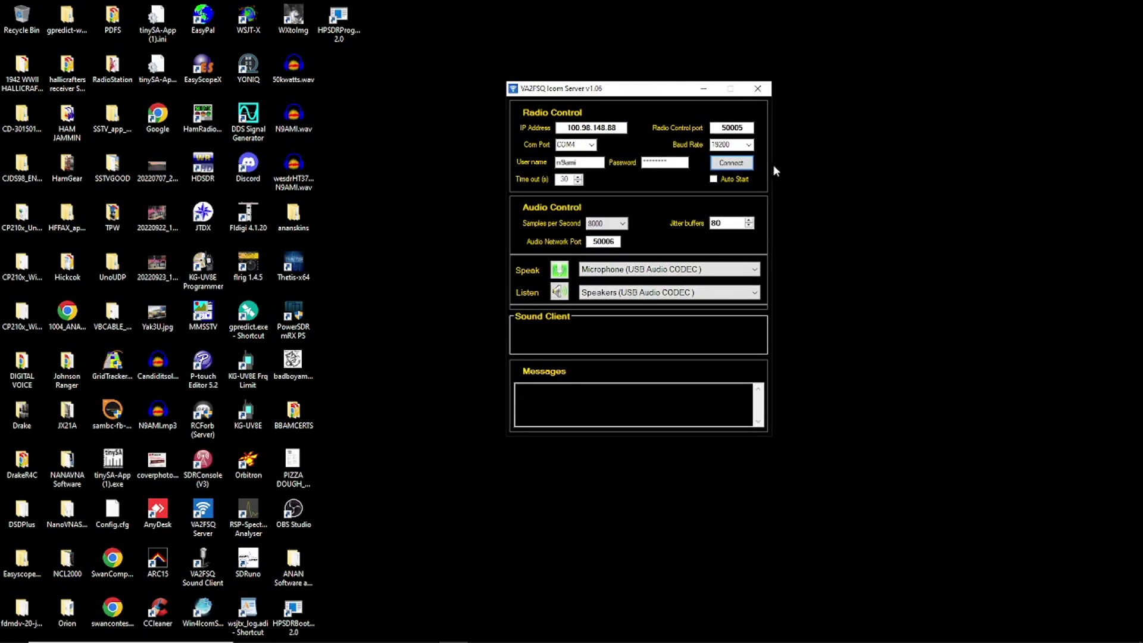
{"action": "left_click", "coordinate": [747, 170]}
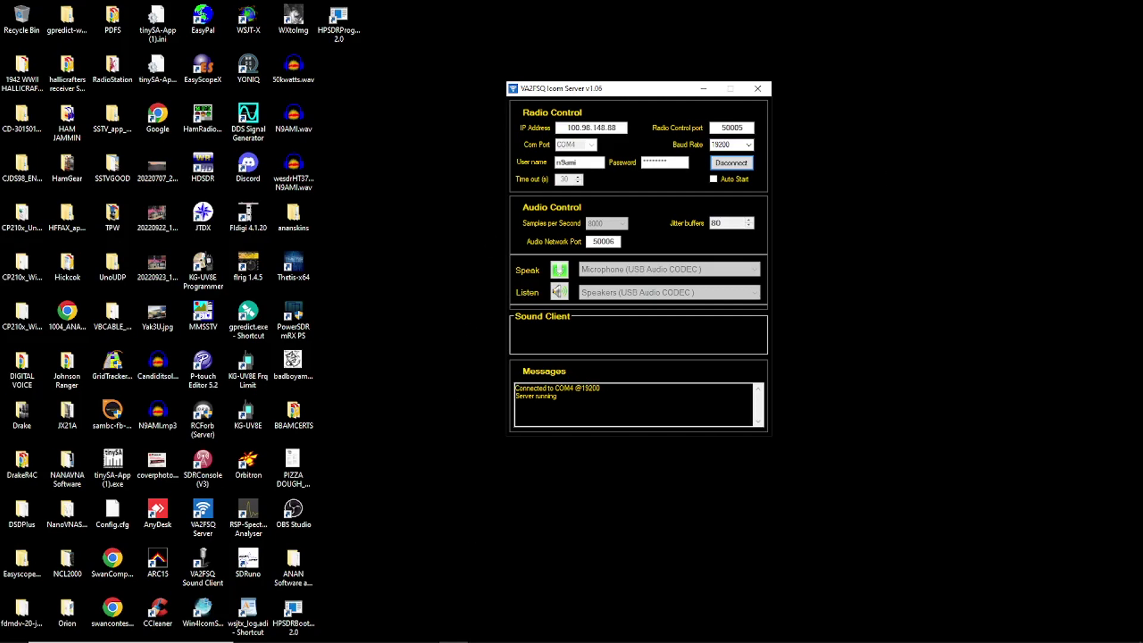
{"action": "left_click", "coordinate": [424, 633]}
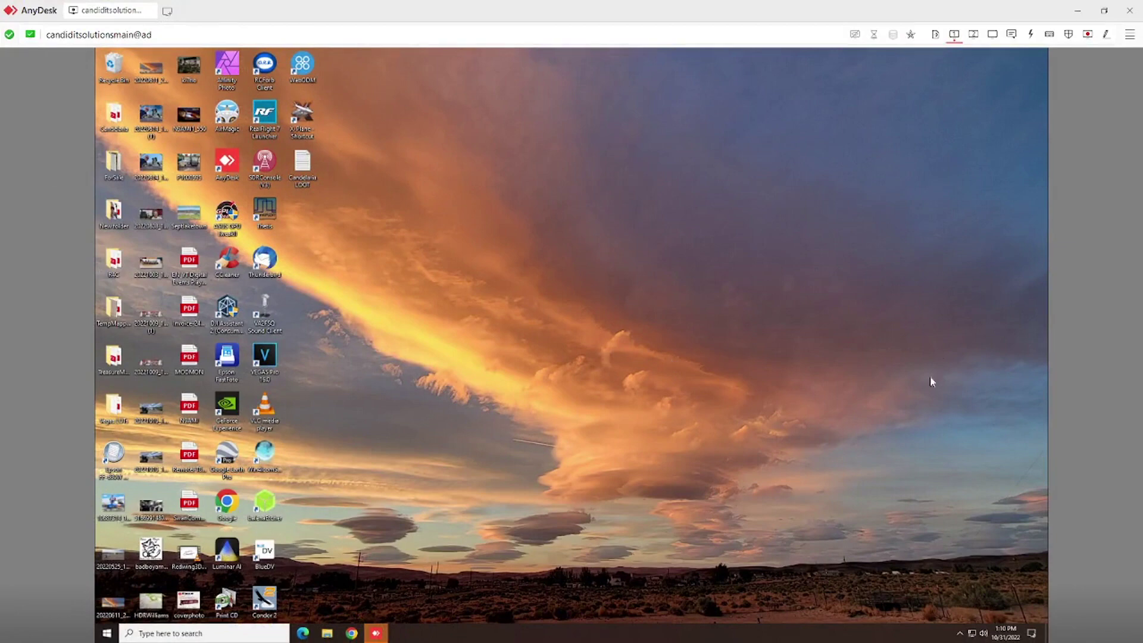
{"action": "left_click", "coordinate": [960, 633]}
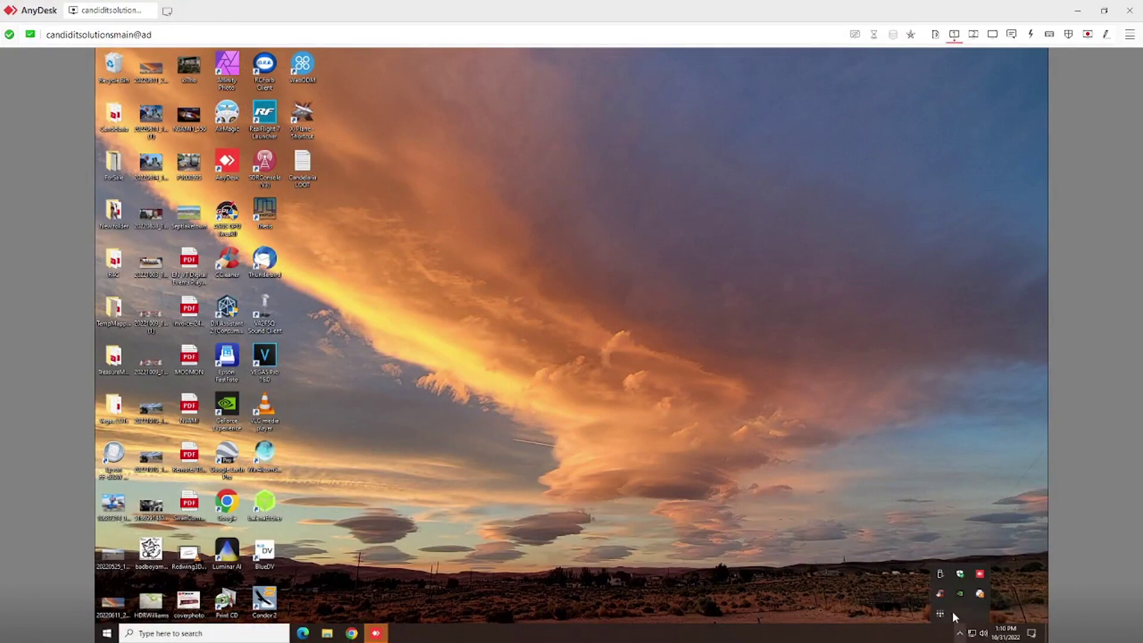
{"action": "right_click", "coordinate": [940, 616]}
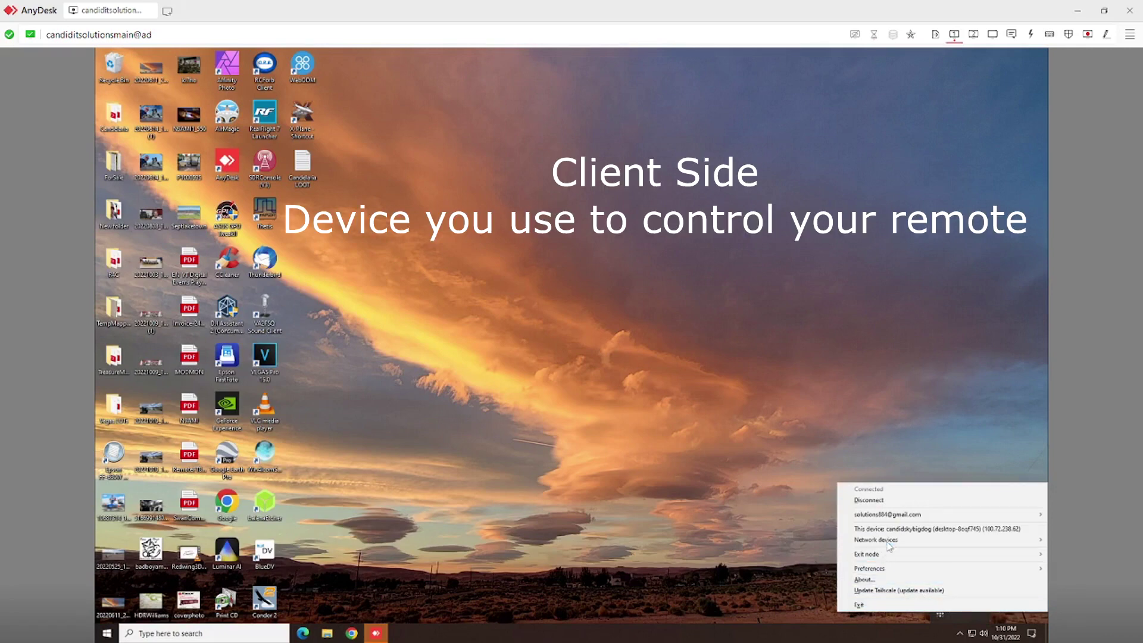
{"action": "mouse_move", "coordinate": [889, 546]}
{"action": "mouse_move", "coordinate": [821, 544]}
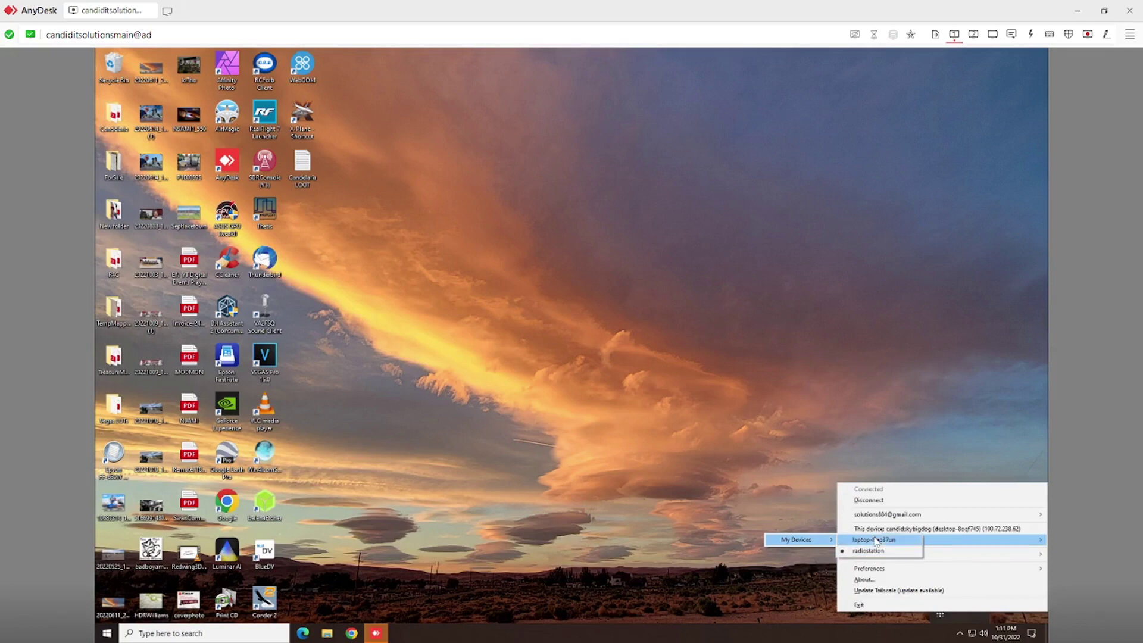
{"action": "left_click", "coordinate": [712, 477]}
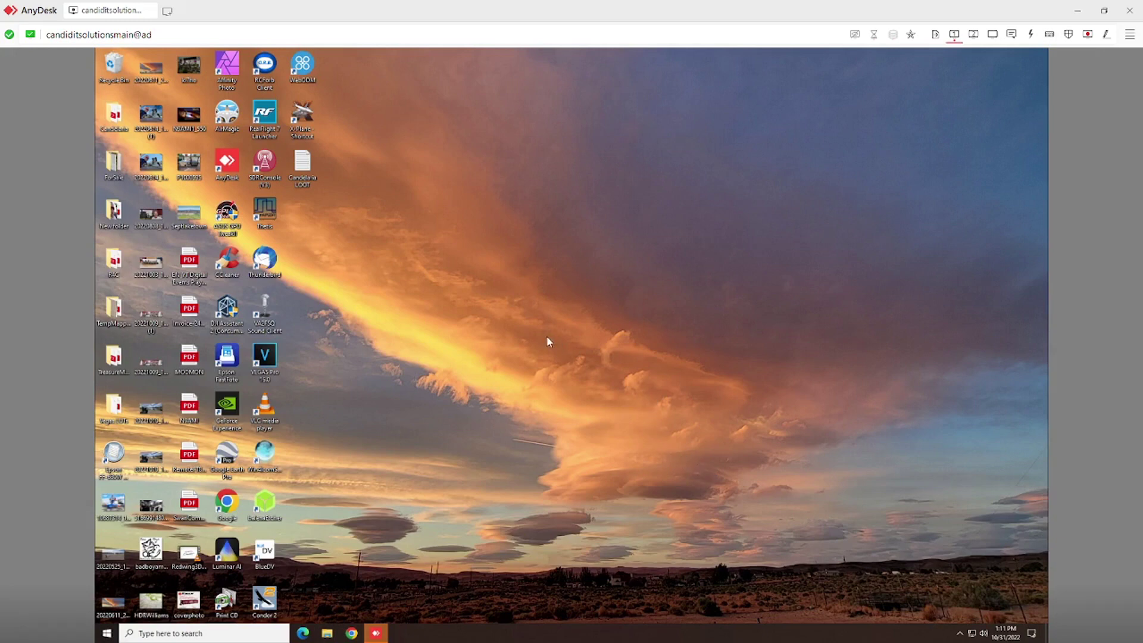
{"action": "left_click", "coordinate": [269, 464]}
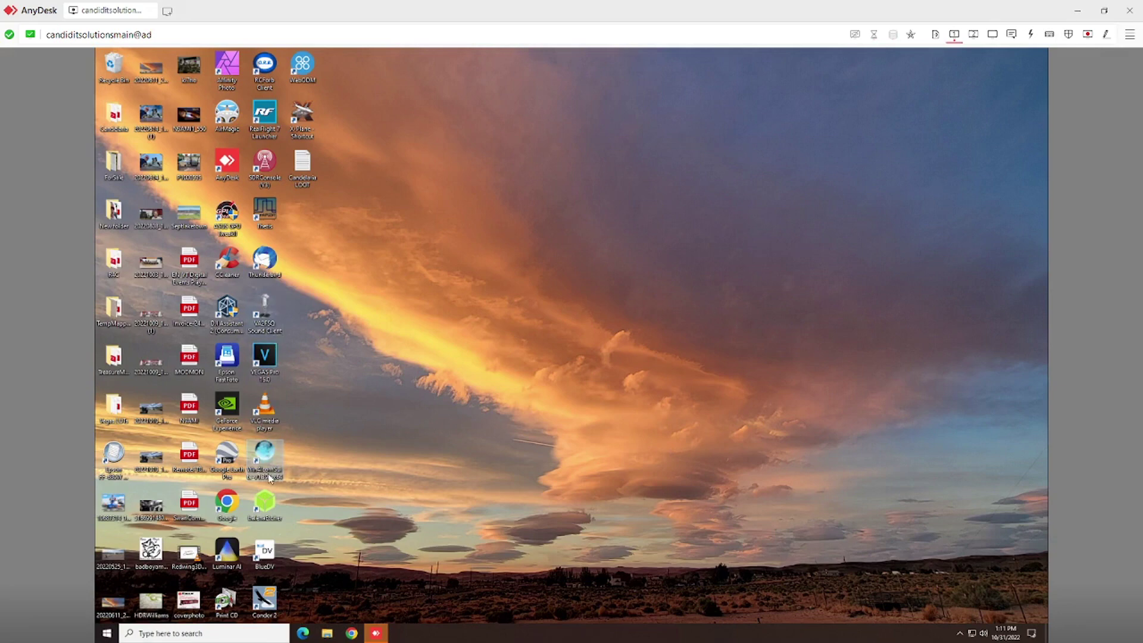
Start Win4IcomSuite from its desktop shortcut and view the second remote monitor where its windows open.
{"action": "left_click", "coordinate": [271, 324]}
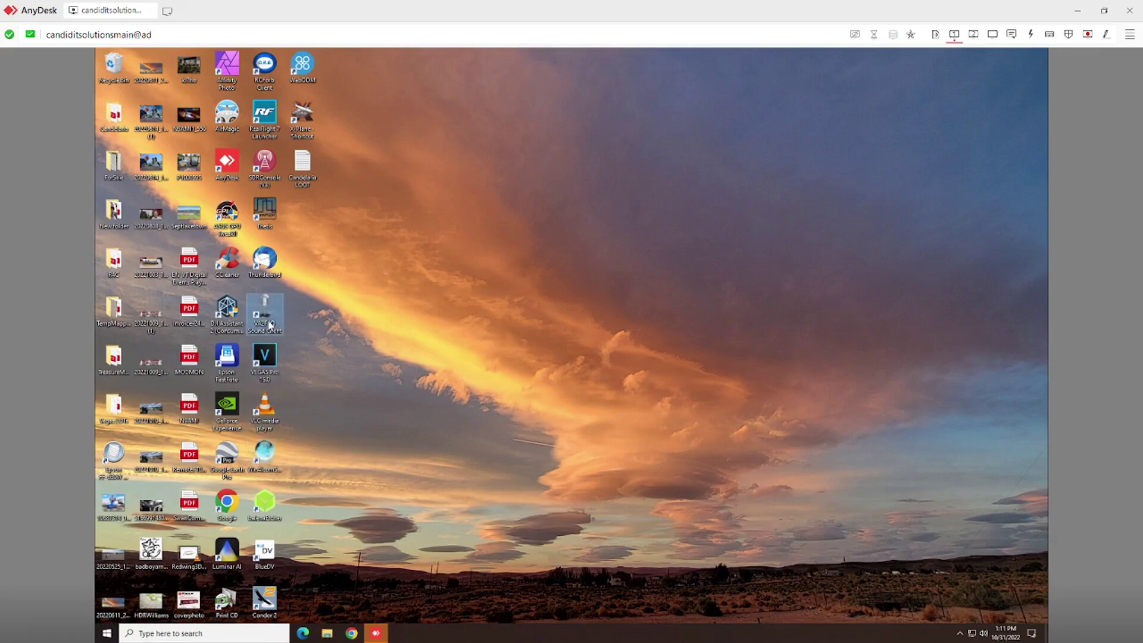
{"action": "left_click", "coordinate": [268, 467]}
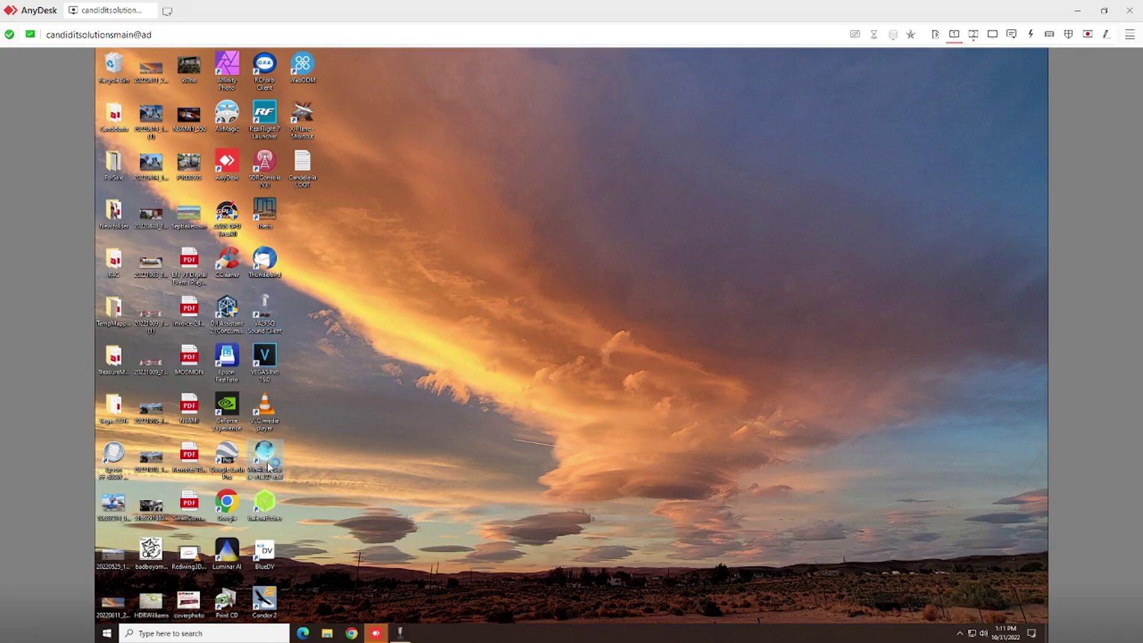
{"action": "left_click", "coordinate": [975, 35]}
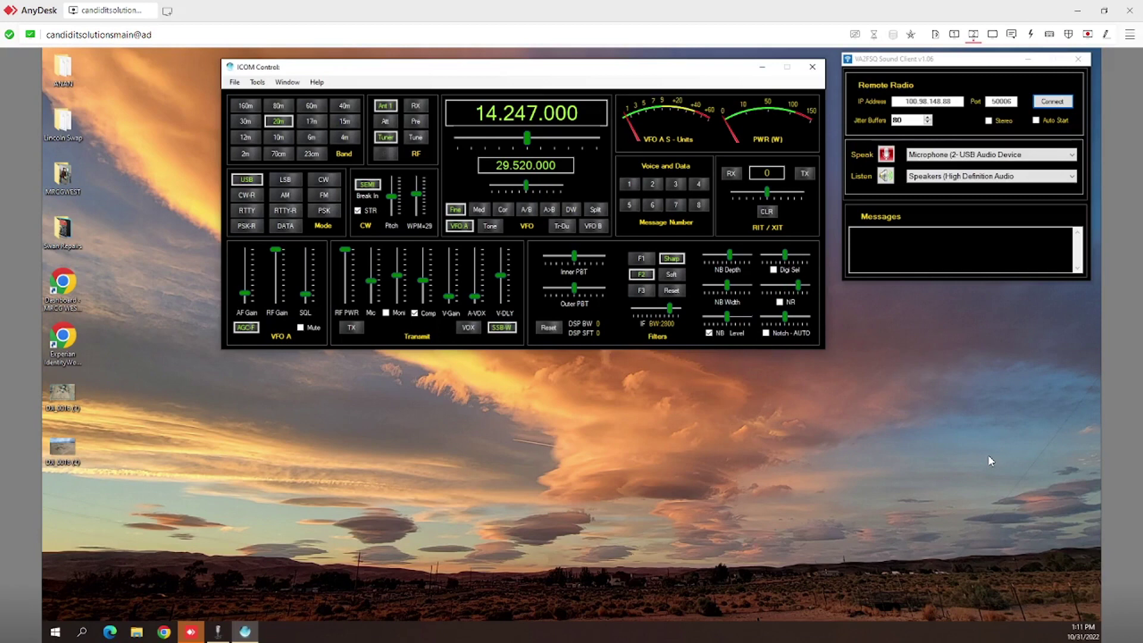
Check the Win4IcomSuite Tools > Settings connection (100.98.148.88, port 50005) and exit without changes.
{"action": "left_click", "coordinate": [258, 83]}
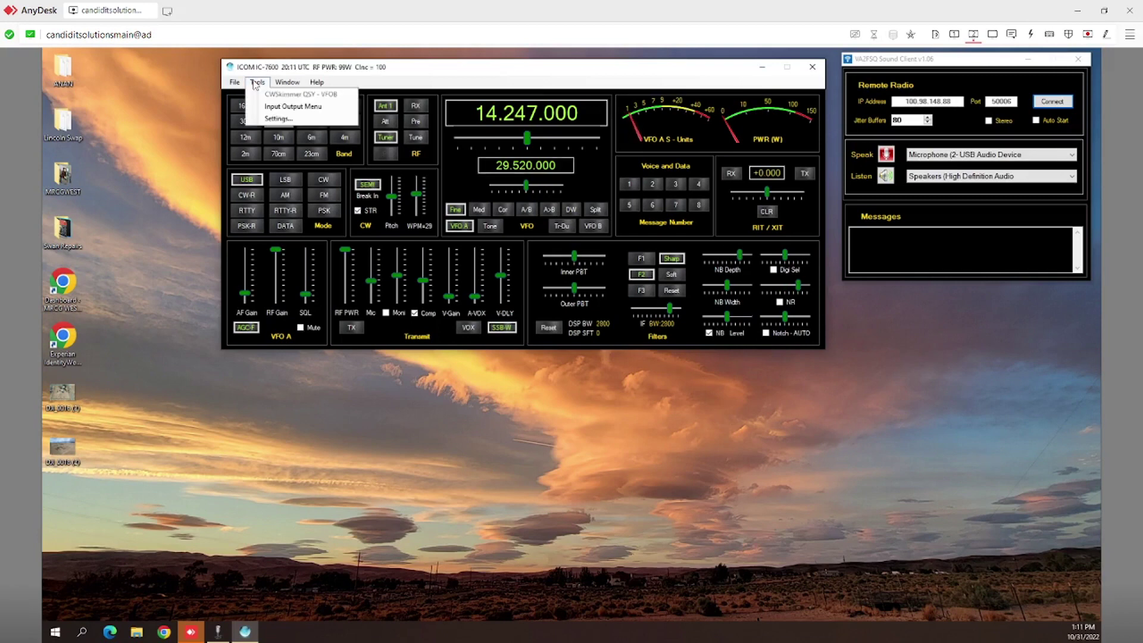
{"action": "left_click", "coordinate": [272, 120]}
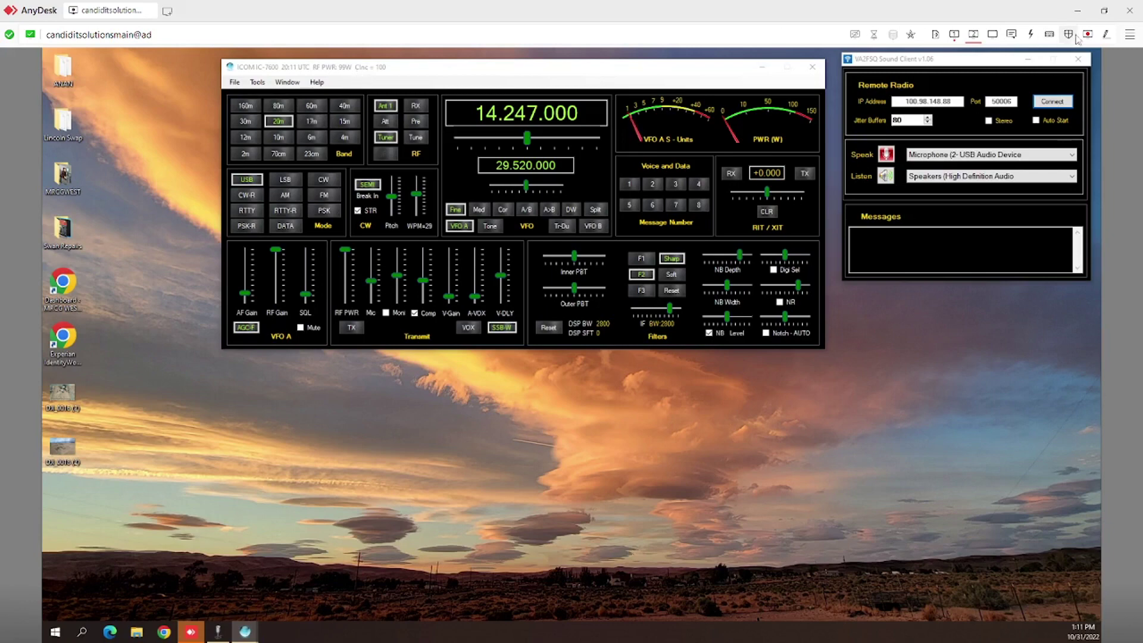
{"action": "left_click", "coordinate": [955, 34]}
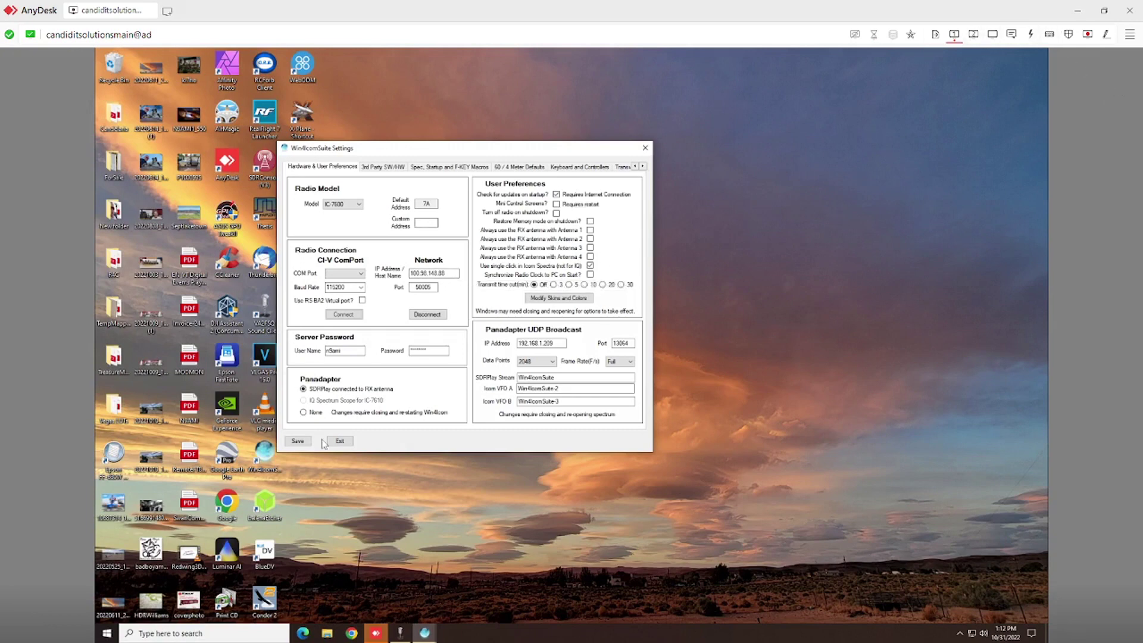
{"action": "left_click", "coordinate": [340, 442]}
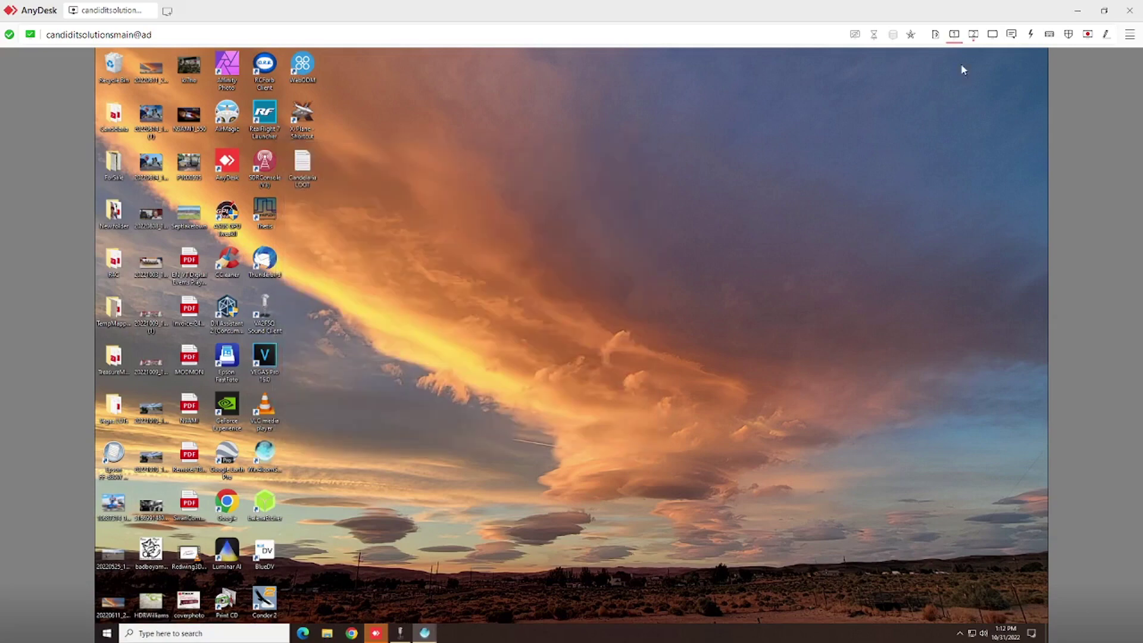
{"action": "left_click", "coordinate": [974, 34]}
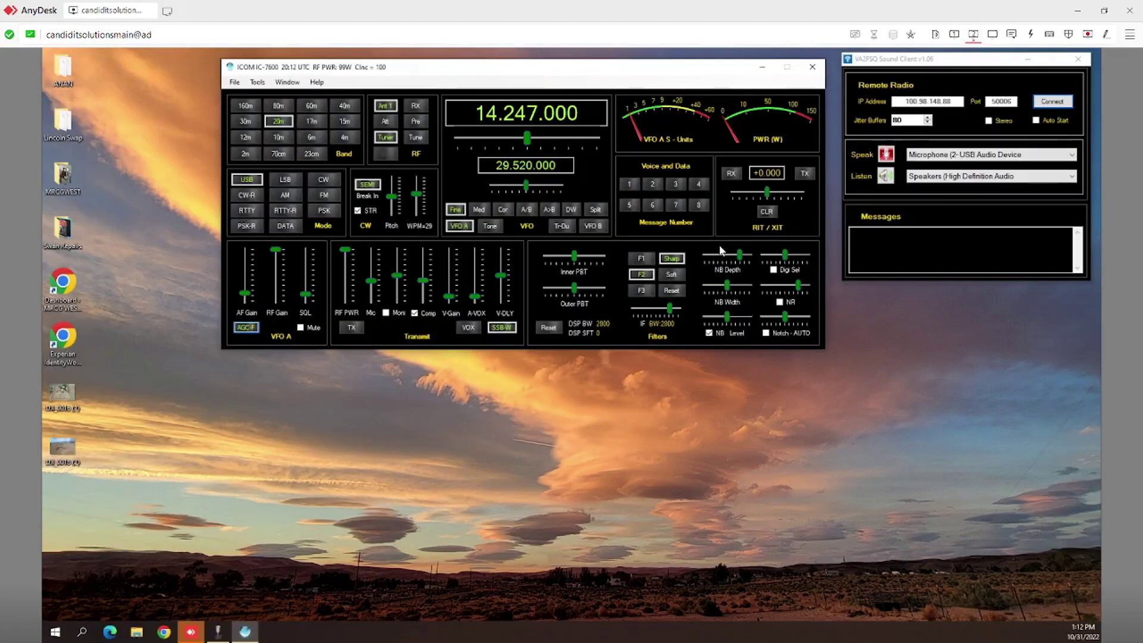
Connect and then disconnect the Sound Client audio, and close both the Sound Client and IC-7600 window.
{"action": "left_click", "coordinate": [1053, 102]}
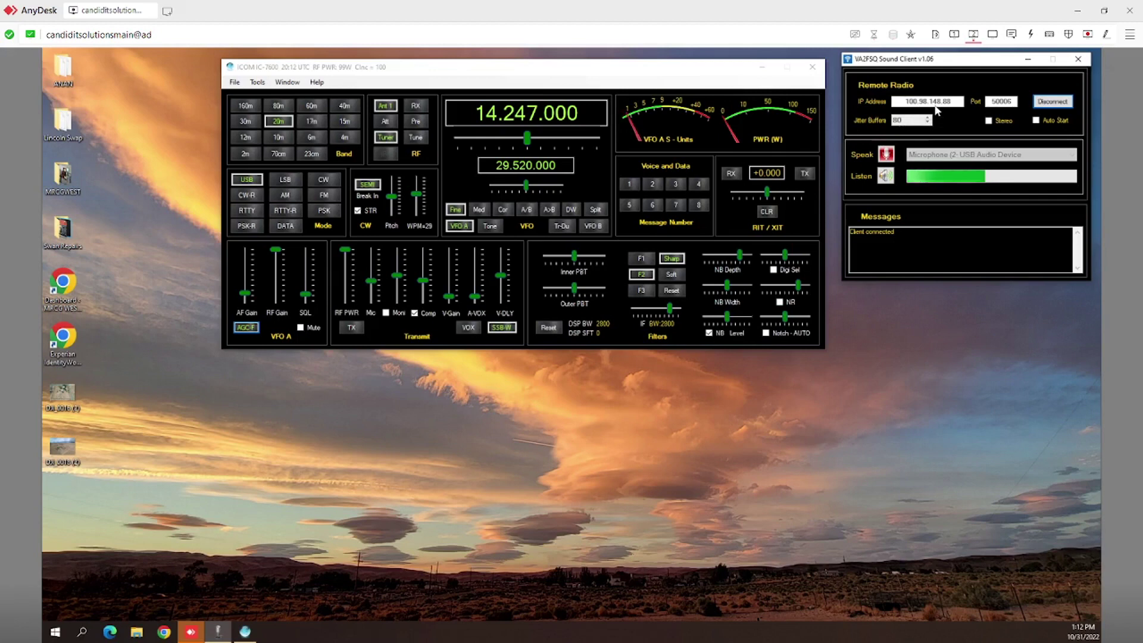
{"action": "left_click", "coordinate": [1080, 60]}
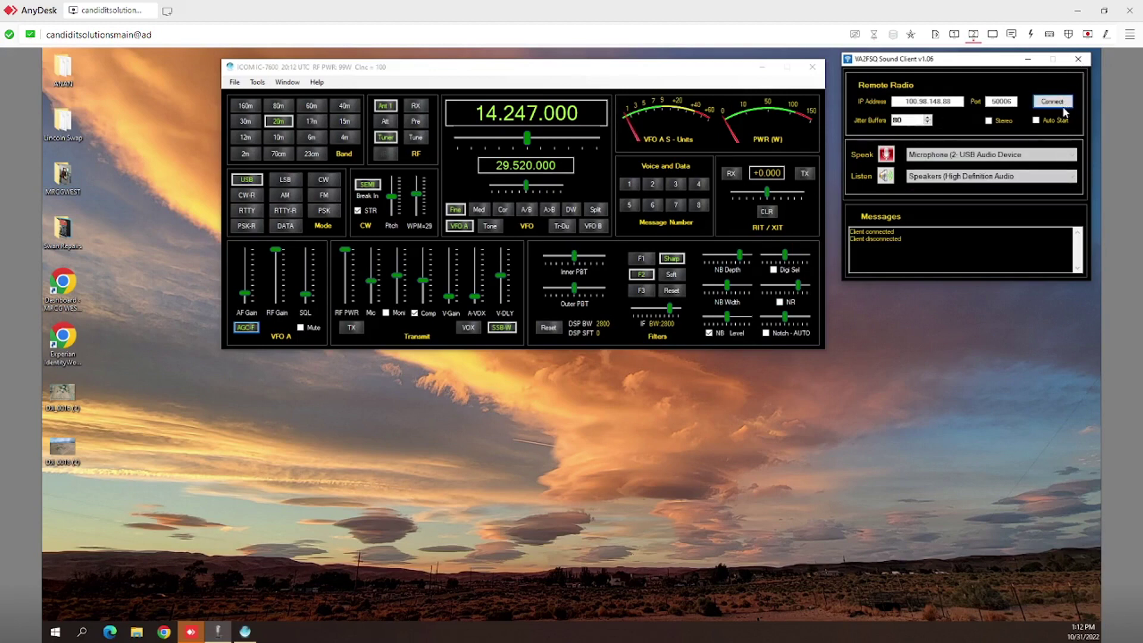
{"action": "left_click", "coordinate": [1079, 60]}
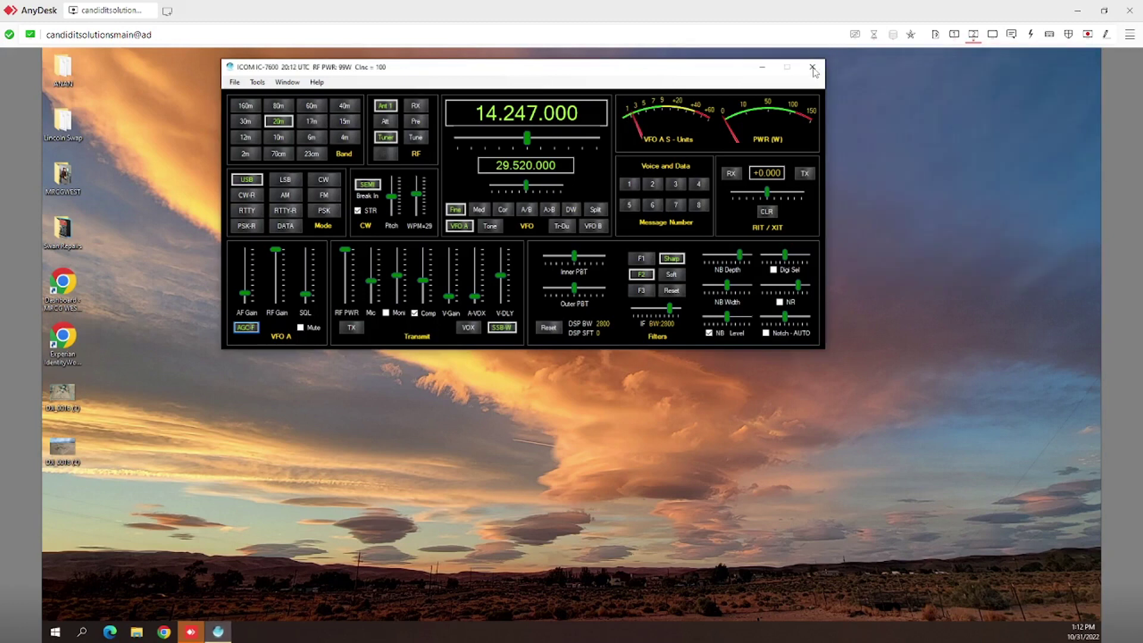
{"action": "left_click", "coordinate": [814, 68]}
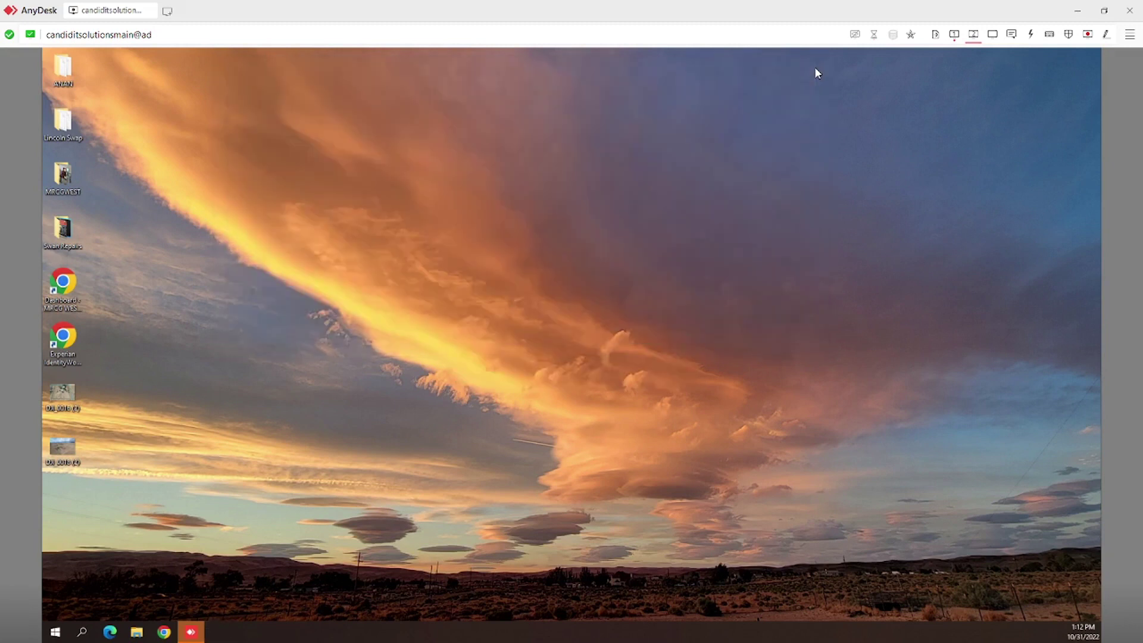
On remote monitor 1, pick radiostation from Tailscale's tray menu under Network devices > My Devices.
{"action": "left_click", "coordinate": [954, 34]}
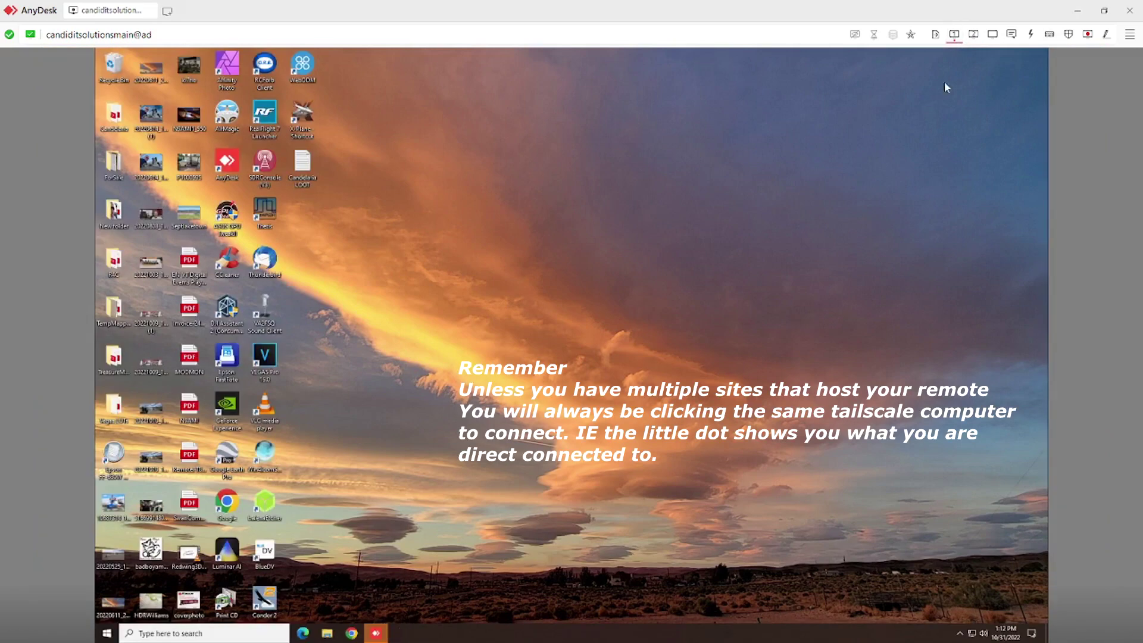
{"action": "left_click", "coordinate": [960, 633]}
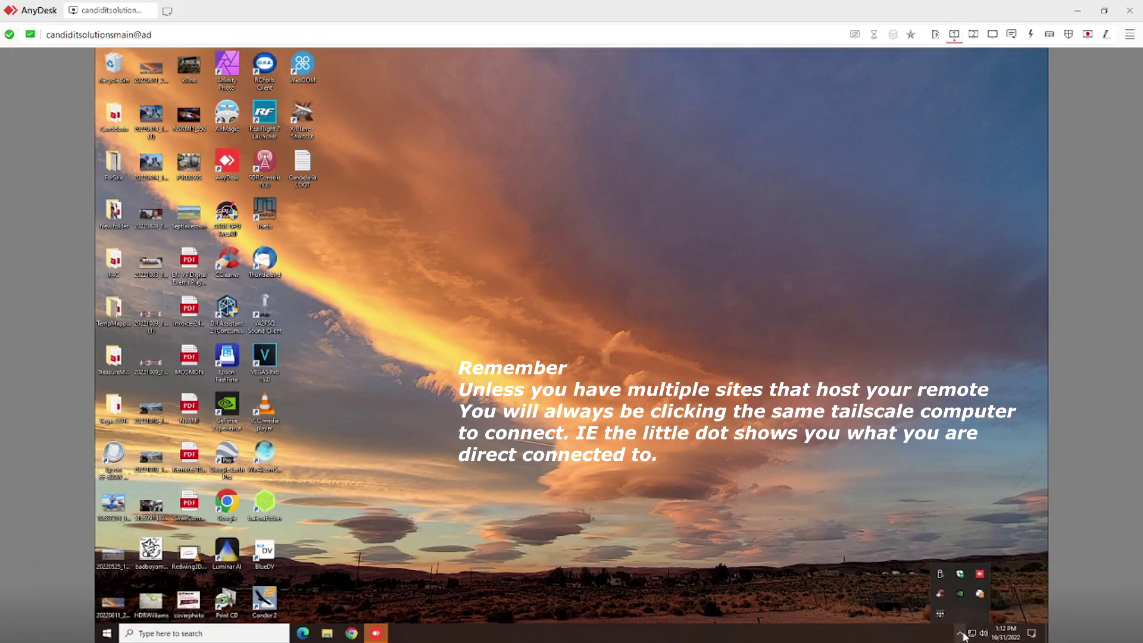
{"action": "right_click", "coordinate": [942, 616]}
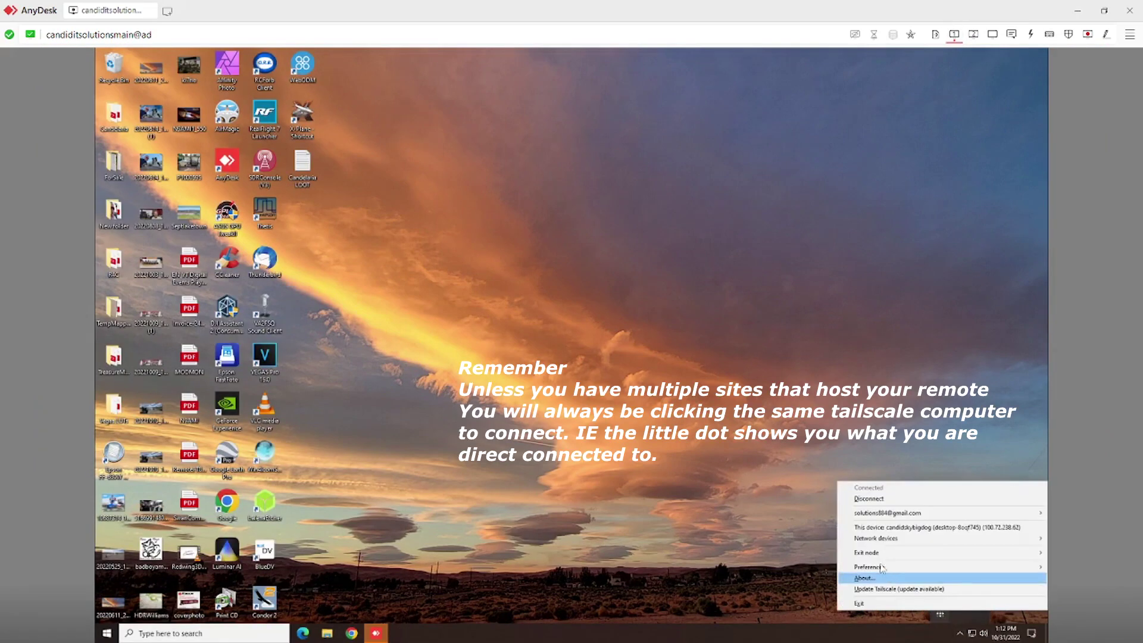
{"action": "mouse_move", "coordinate": [887, 538]}
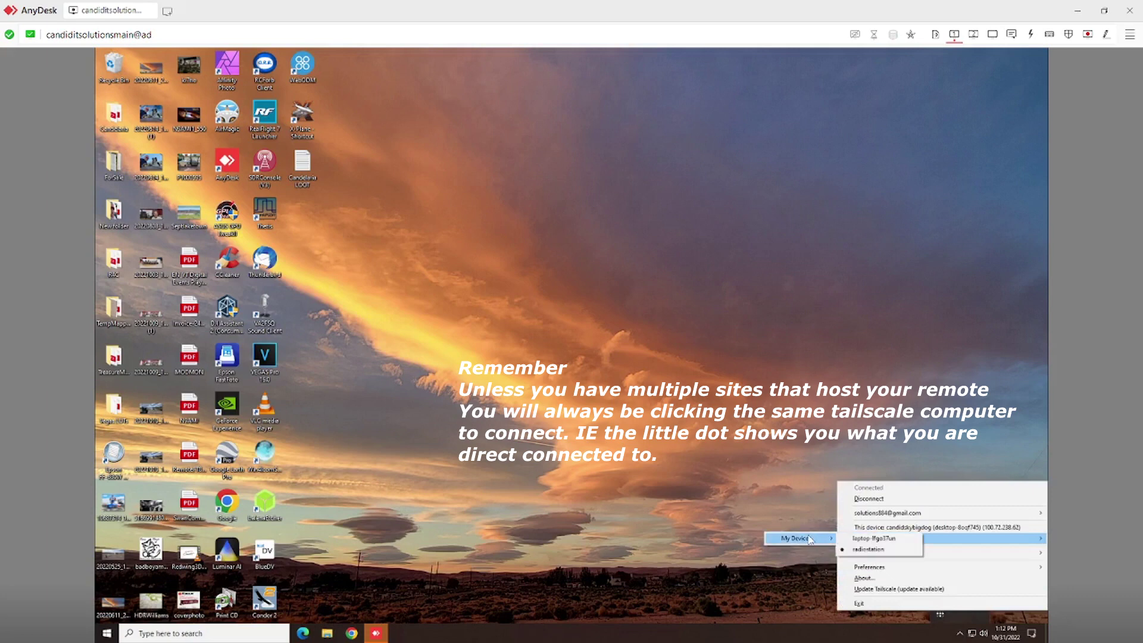
{"action": "mouse_move", "coordinate": [849, 539]}
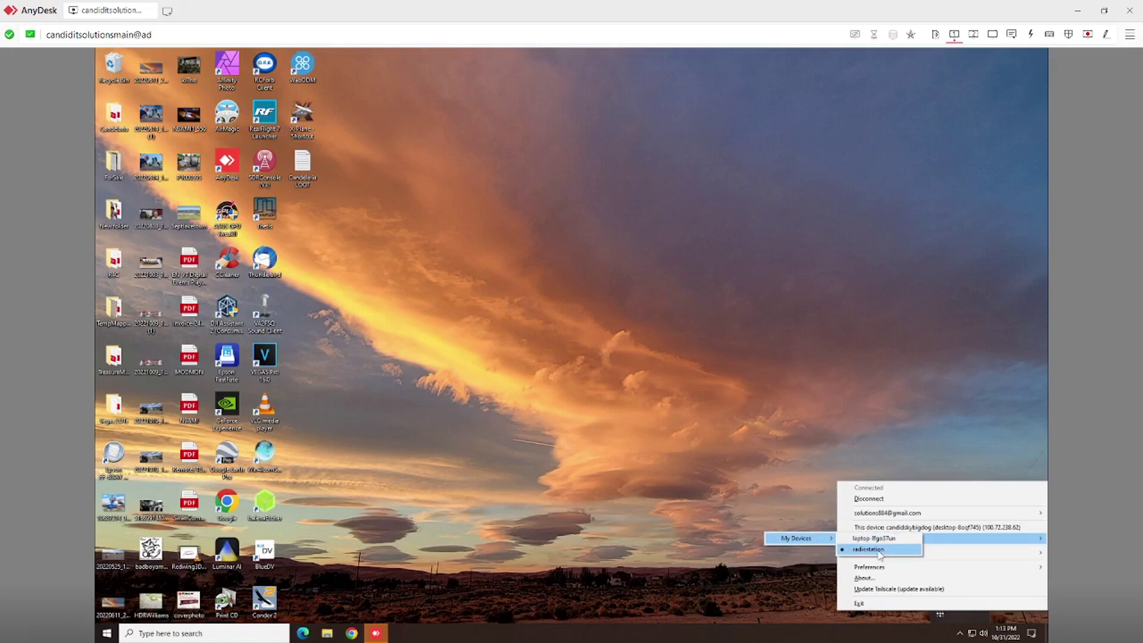
{"action": "left_click", "coordinate": [880, 550]}
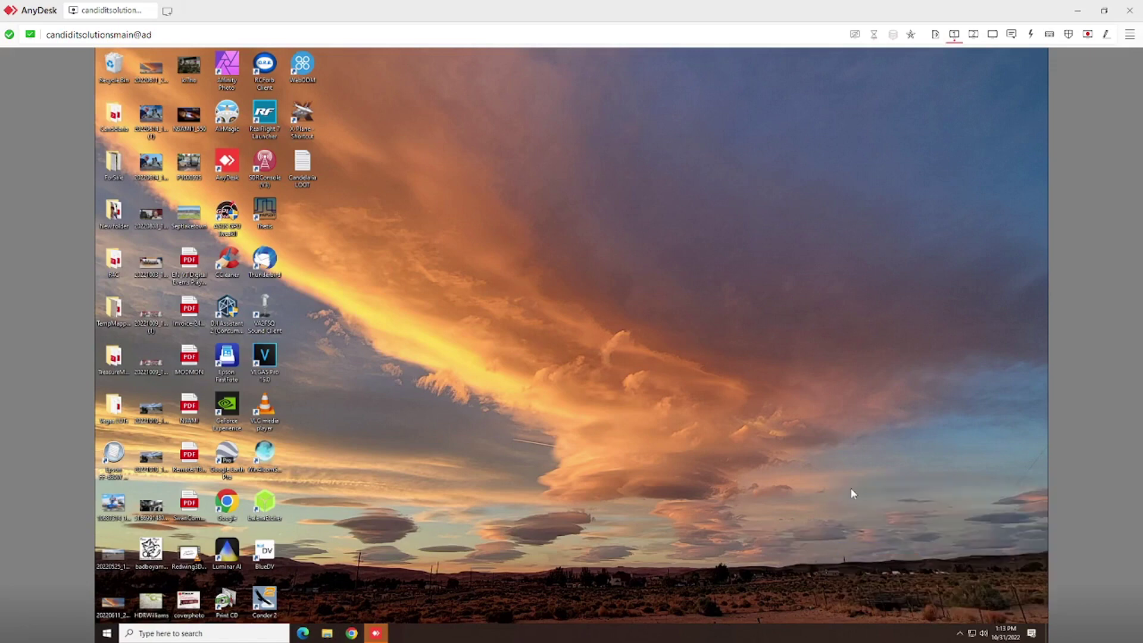